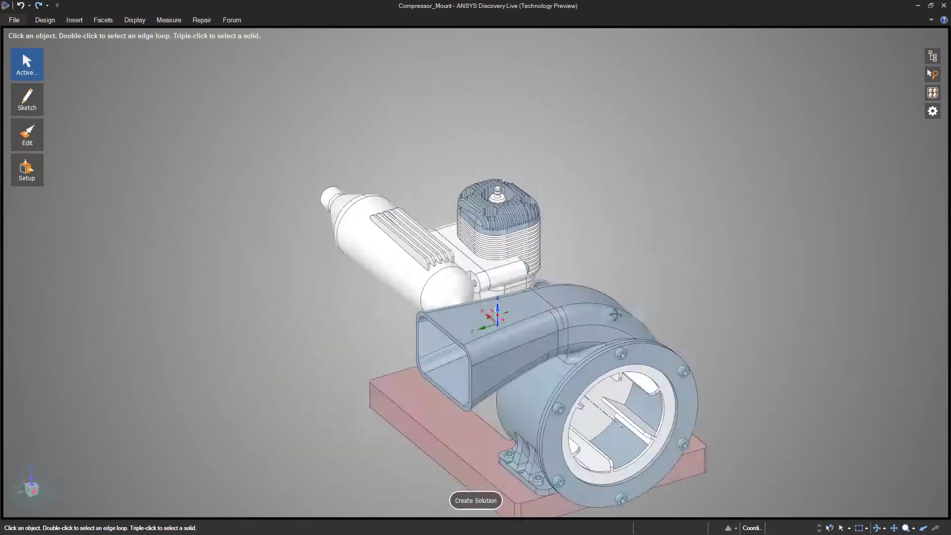
# Sketch the bracket's three-line profile from the crankcase flange along a sloping web to the top of the base block.
pyautogui.moveTo(615, 315); pyautogui.dragTo(738, 299, button='middle')
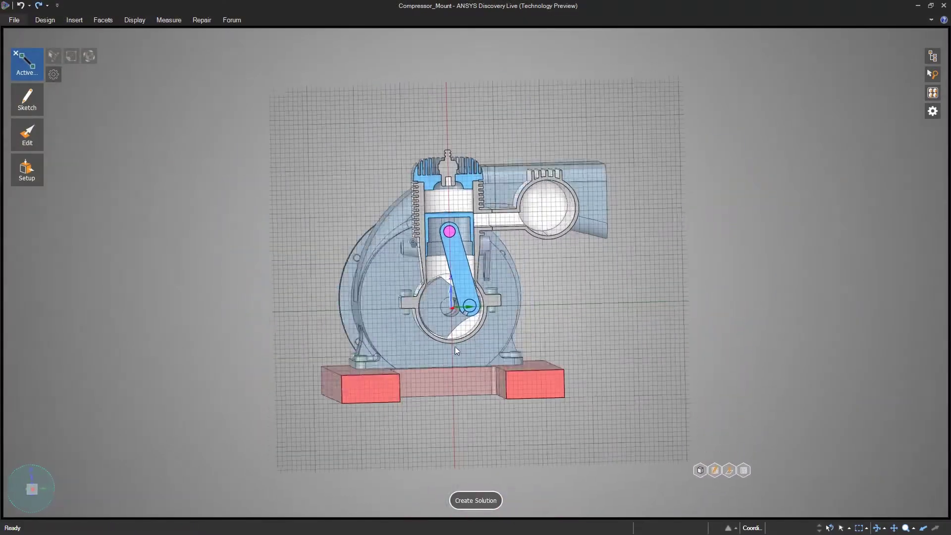
pyautogui.scroll(6, 384, 340)
pyautogui.click(363, 230)
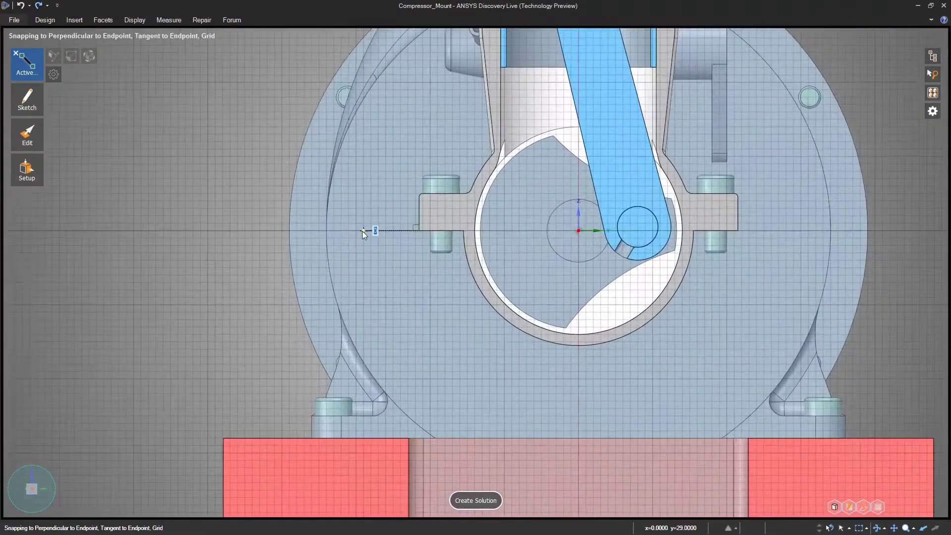
pyautogui.click(332, 438)
# Pull the three profile lines into surfaces along the crankcase flange and thicken them into a solid bracket.
pyautogui.moveTo(332, 438); pyautogui.dragTo(439, 349, button='middle')
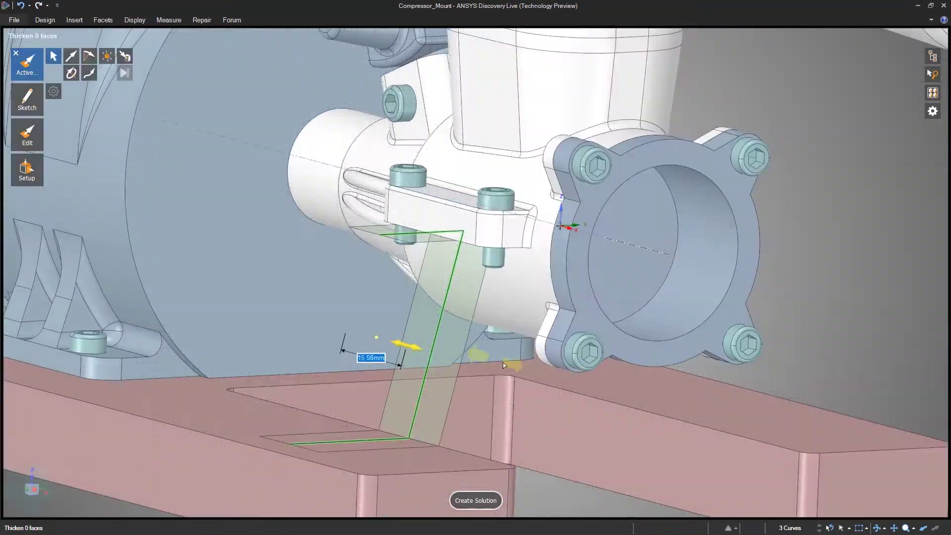
pyautogui.moveTo(399, 346); pyautogui.dragTo(531, 370)
pyautogui.tripleClick(499, 359)
pyautogui.press('Escape')
# Imprint lines near both ends of the bracket's upper and lower flanges by copying their end edges inward to form separate contact pads.
pyautogui.moveTo(395, 426); pyautogui.dragTo(389, 444, button='middle')
pyautogui.click(391, 475)
pyautogui.keyDown('ctrl'); pyautogui.click(282, 427); pyautogui.keyUp('ctrl')
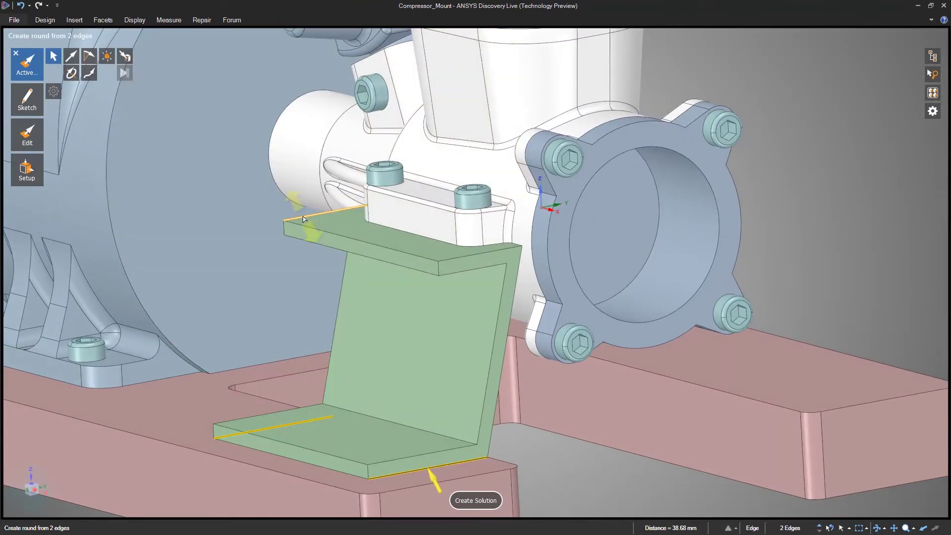
pyautogui.keyDown('ctrl'); pyautogui.click(459, 262); pyautogui.keyUp('ctrl')
# Create a structural solution for the bracket body with Structural Steel as the material.
pyautogui.click(472, 496)
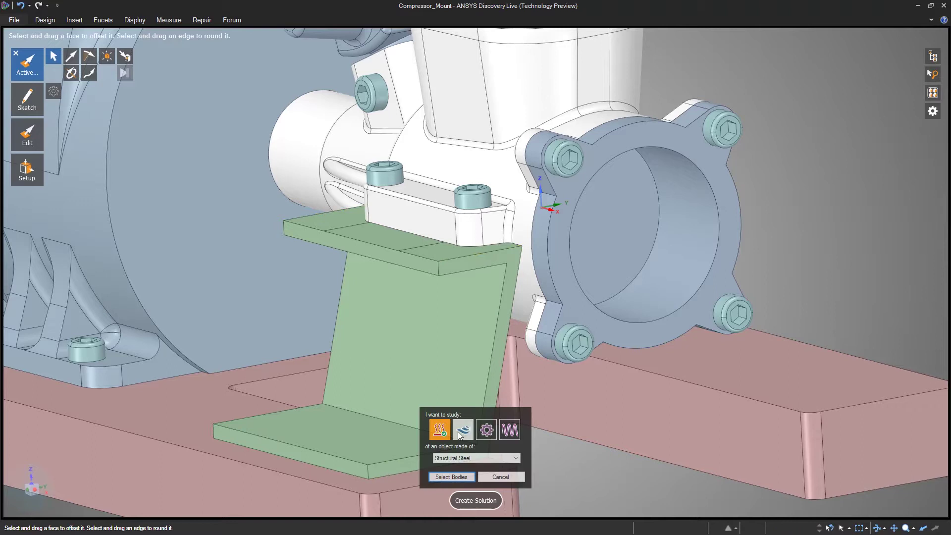
pyautogui.click(452, 477)
pyautogui.click(444, 404)
# Apply a fixed support to the two end pads on the underside of the bracket's lower flange.
pyautogui.scroll(-1, 417, 463)
pyautogui.click(418, 464)
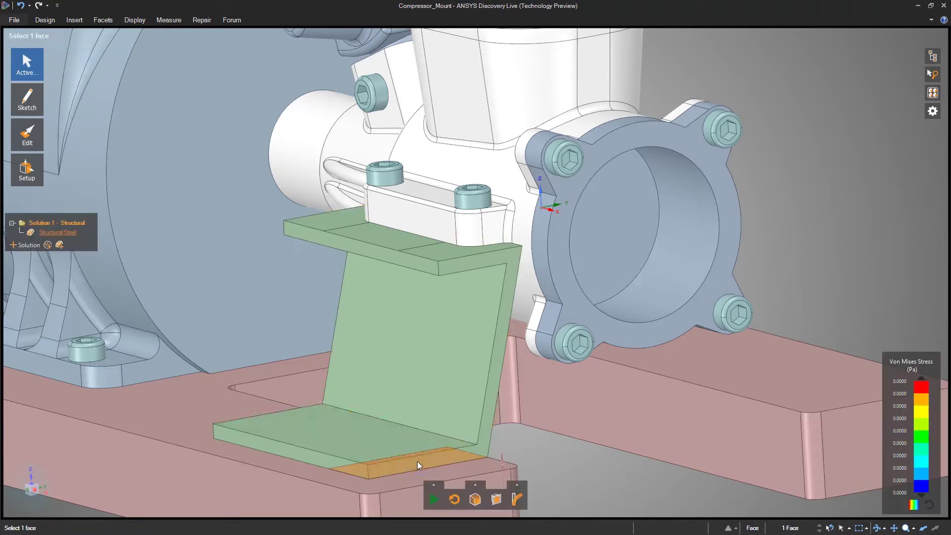
pyautogui.scroll(-1, 270, 432)
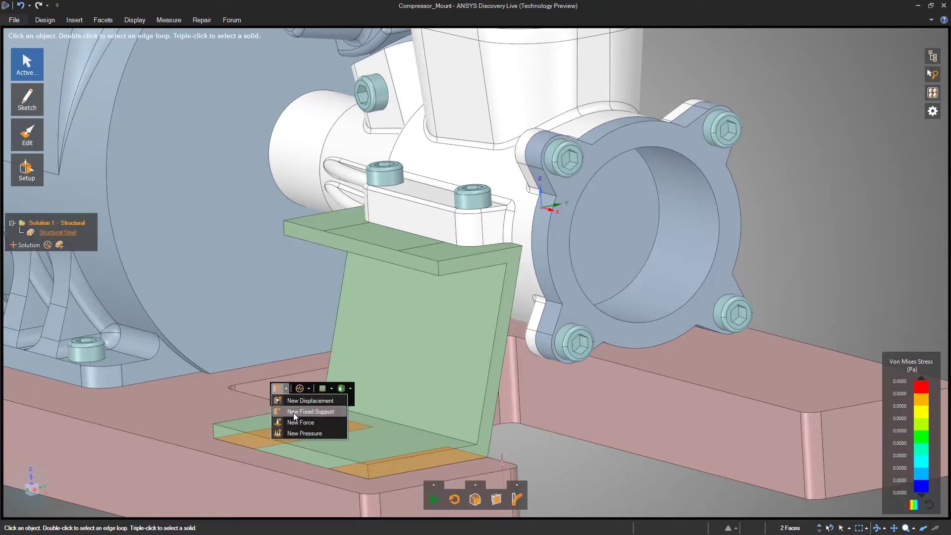
# Apply a 250 N force in the Y direction to the front end pad of the upper flange.
pyautogui.click(438, 254)
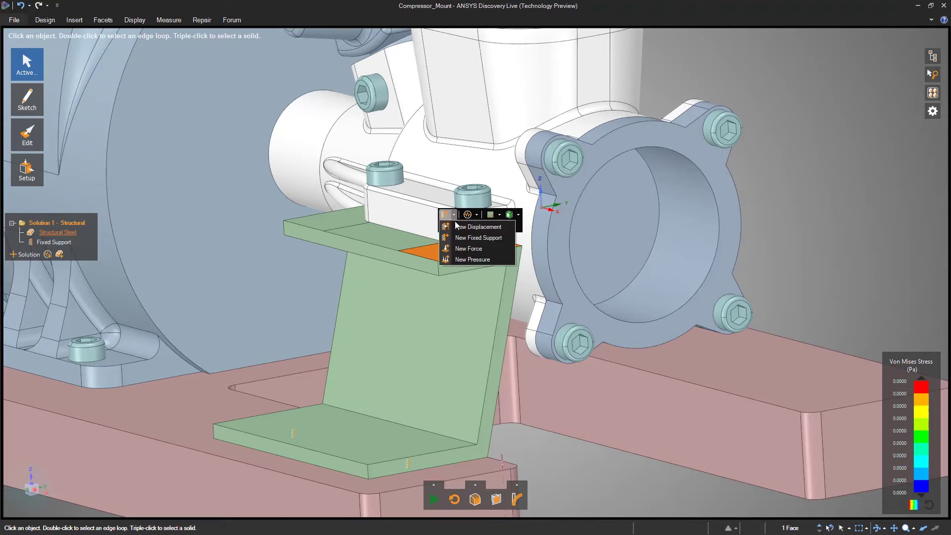
pyautogui.press('f')
pyautogui.press('Tab')
pyautogui.write('25')
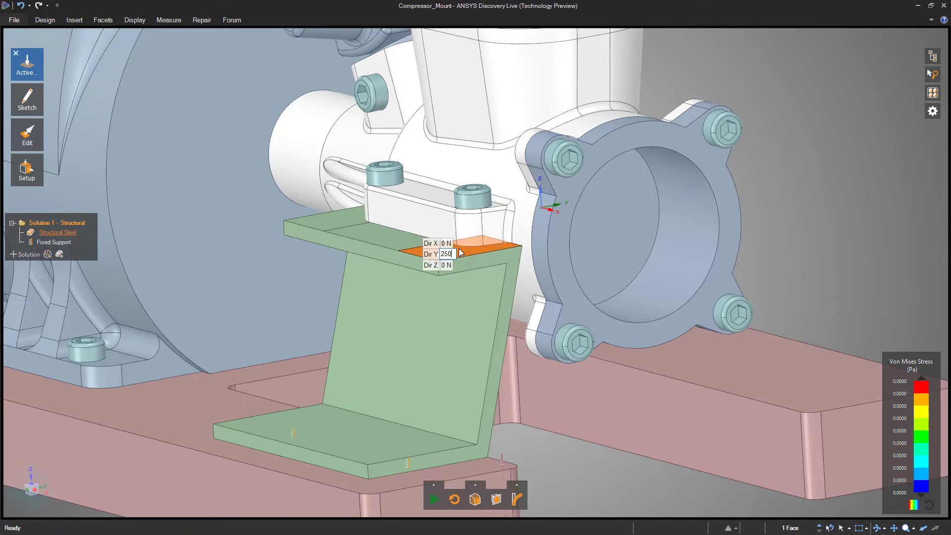
pyautogui.press('Return')
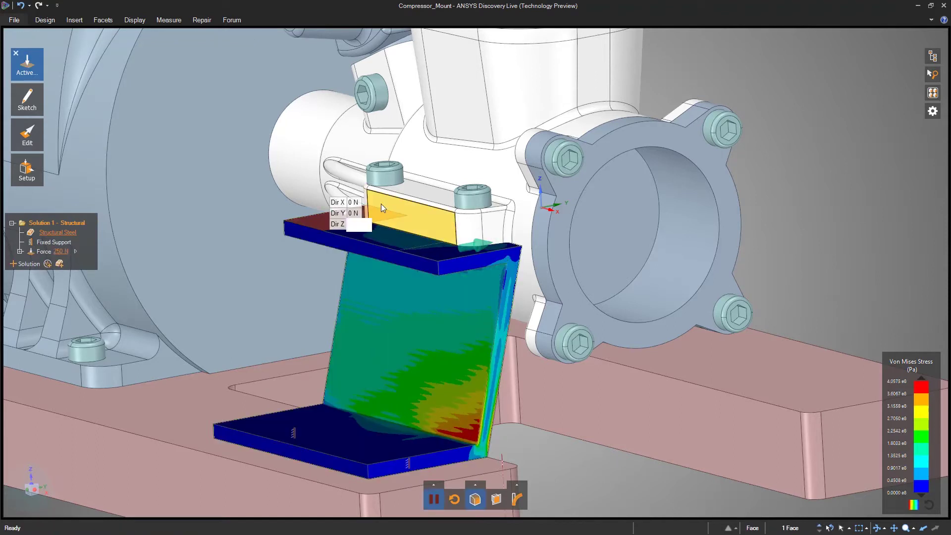
# Apply a -250 N force in the Y direction to the rear end pad of the upper flange.
pyautogui.press('Tab')
pyautogui.press('Tab')
pyautogui.write('-250')
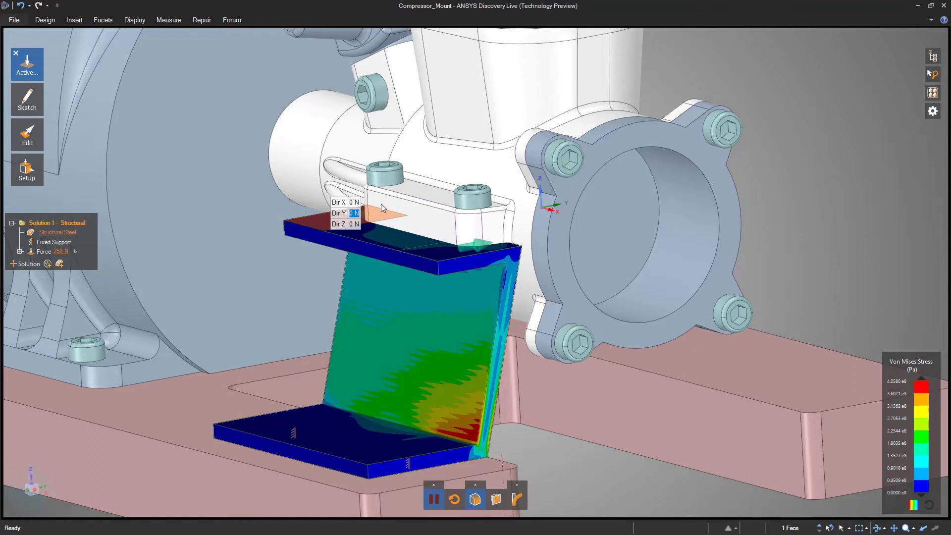
pyautogui.press('Return')
# Show the deformation and add charts of the maximum deformation and maximum stress in the bracket's volume.
pyautogui.click(517, 499)
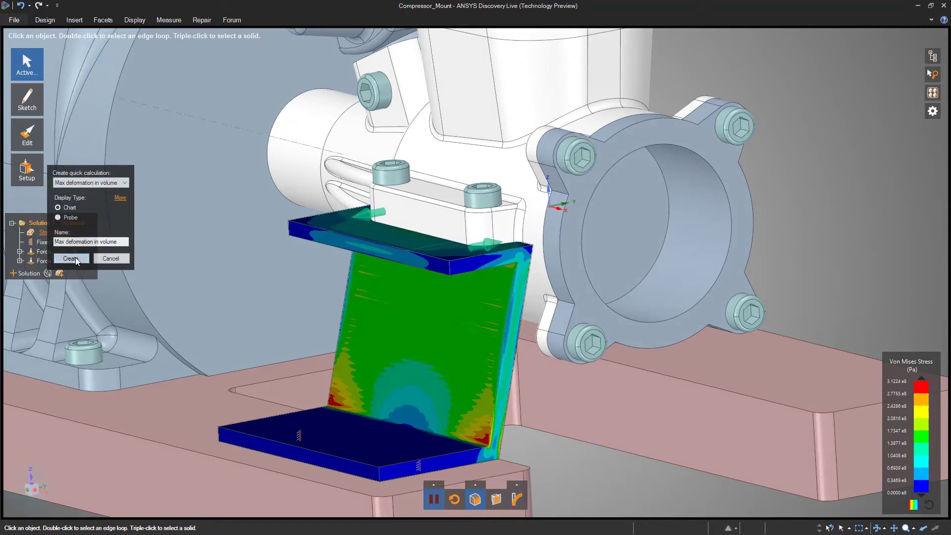
pyautogui.click(72, 258)
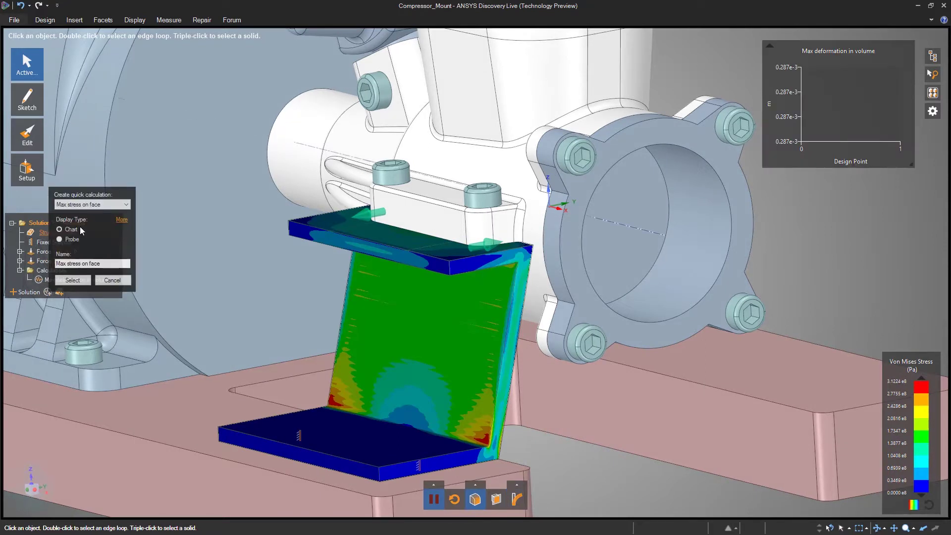
pyautogui.click(113, 219)
# Add a second structural solution in Structural Steel with a fixed support on the lower flange's three bottom faces.
pyautogui.click(30, 300)
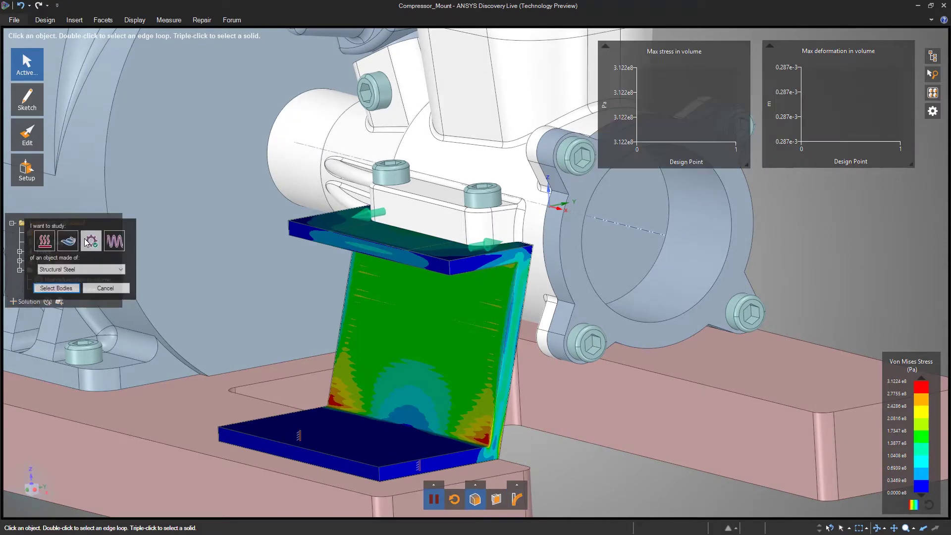
pyautogui.click(56, 289)
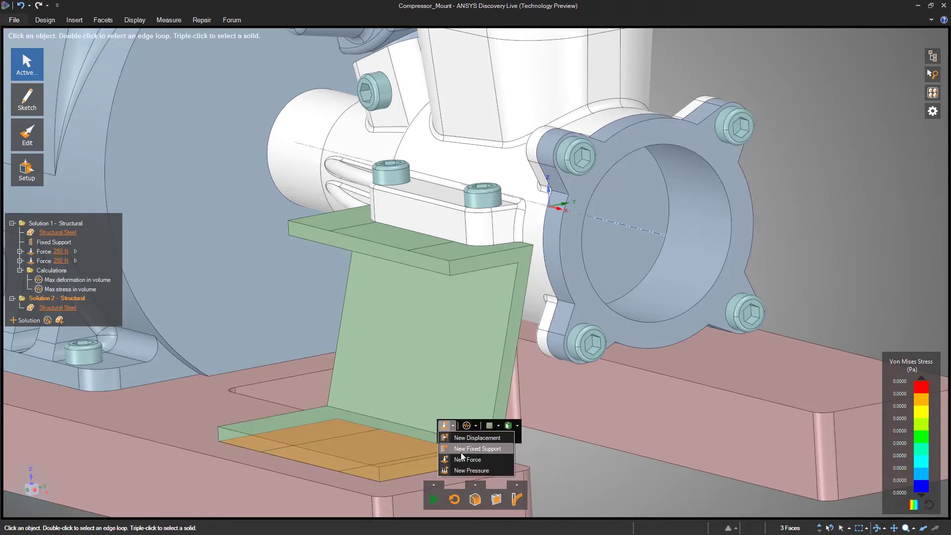
pyautogui.click(462, 448)
# Apply a -500 N force in the Z direction to the three top faces of the upper flange.
pyautogui.click(458, 244)
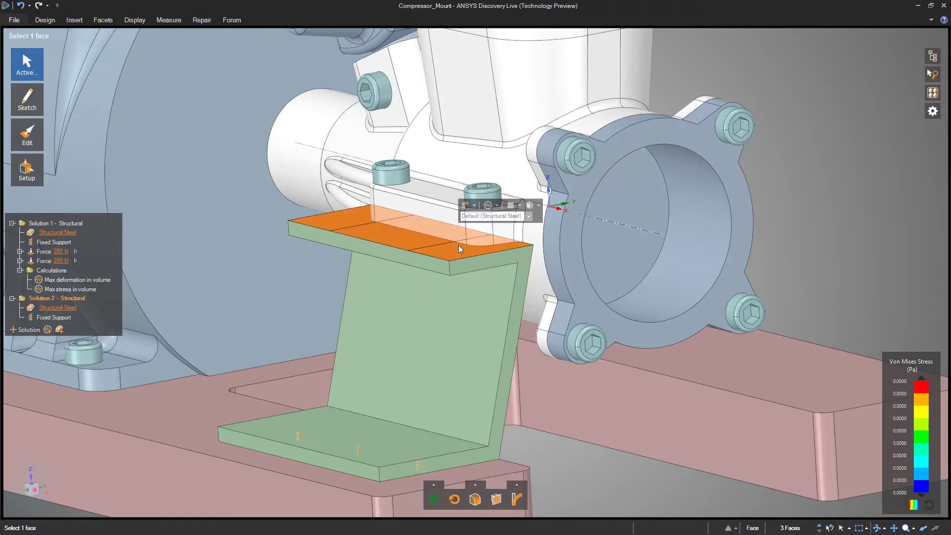
pyautogui.click(474, 206)
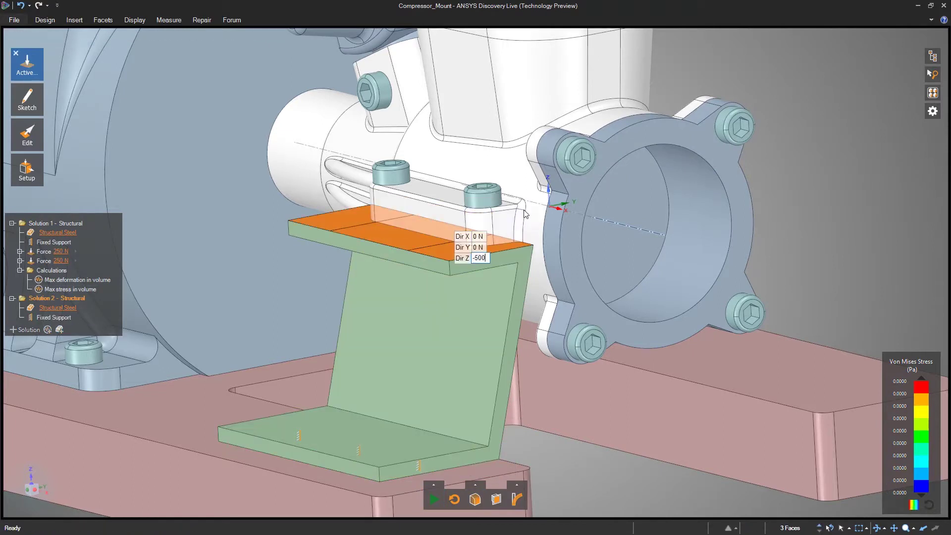
pyautogui.press('Return')
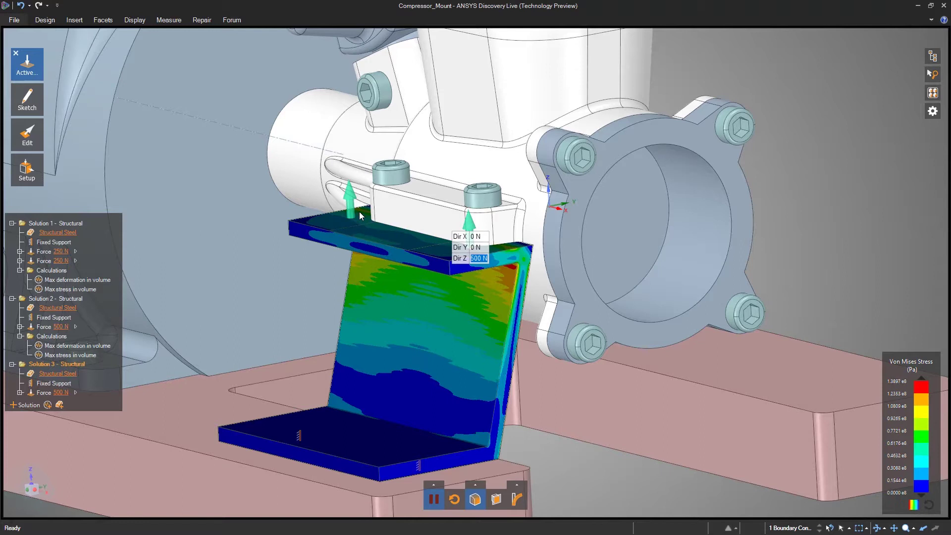
# Add a modal solution for the Structural Steel bracket with fixed supports on the two lower and two upper end pads.
pyautogui.click(28, 432)
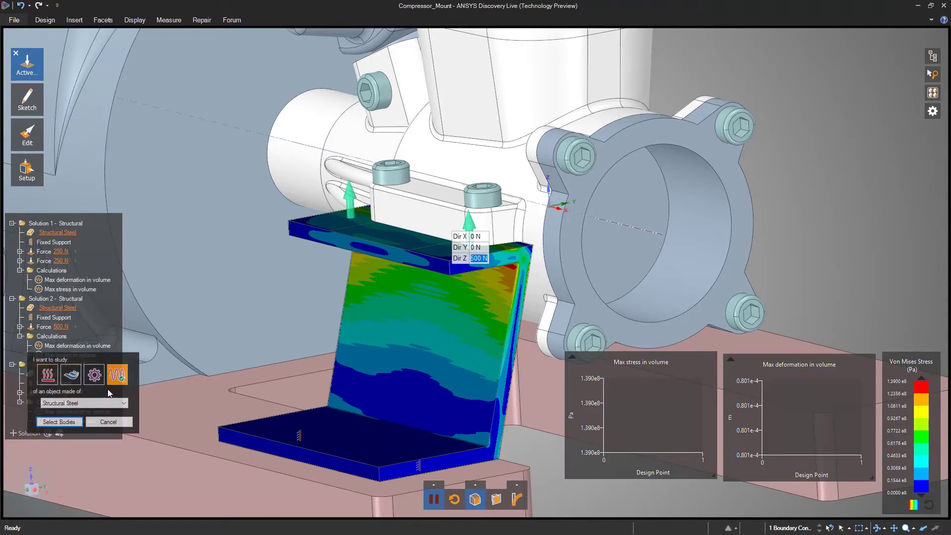
pyautogui.click(59, 421)
pyautogui.keyDown('ctrl'); pyautogui.click(301, 434); pyautogui.keyUp('ctrl')
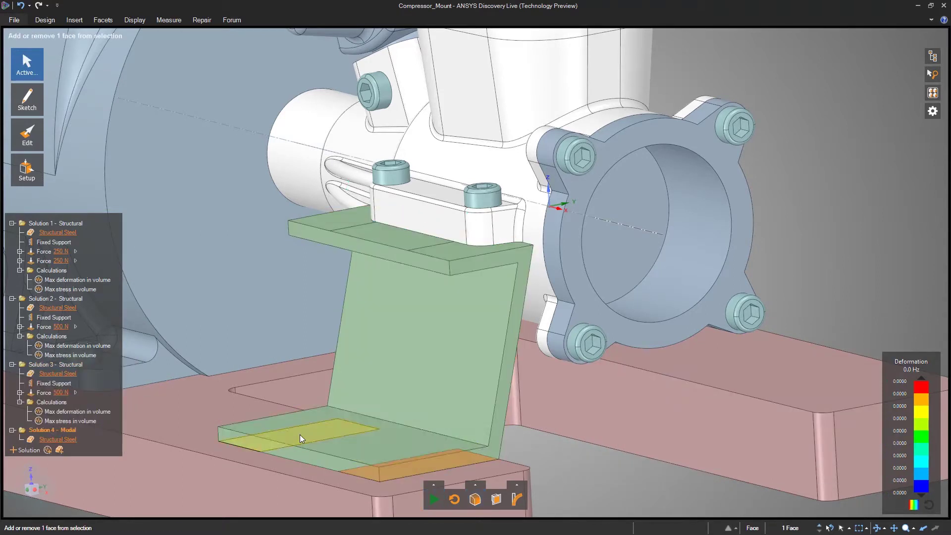
pyautogui.keyDown('ctrl'); pyautogui.click(326, 224); pyautogui.keyUp('ctrl')
pyautogui.keyDown('ctrl'); pyautogui.click(456, 252); pyautogui.keyUp('ctrl')
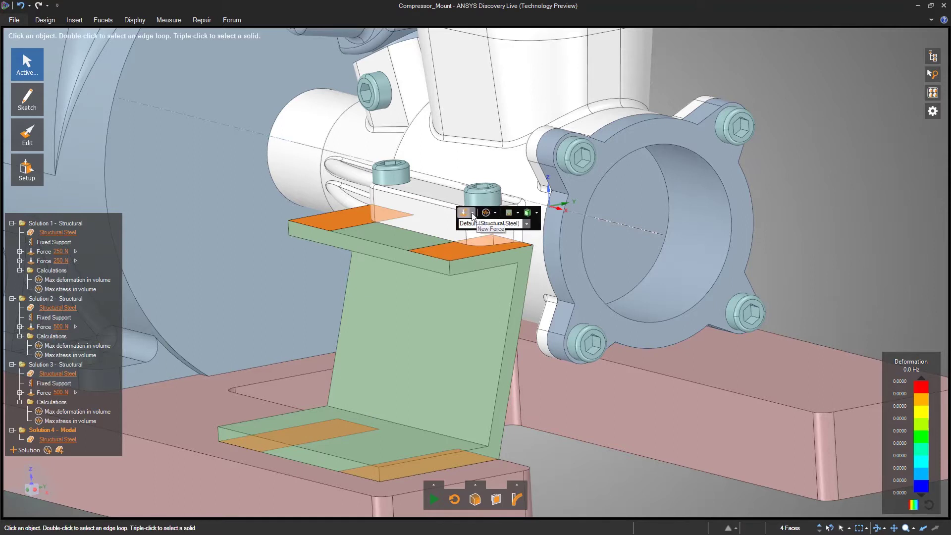
pyautogui.click(480, 236)
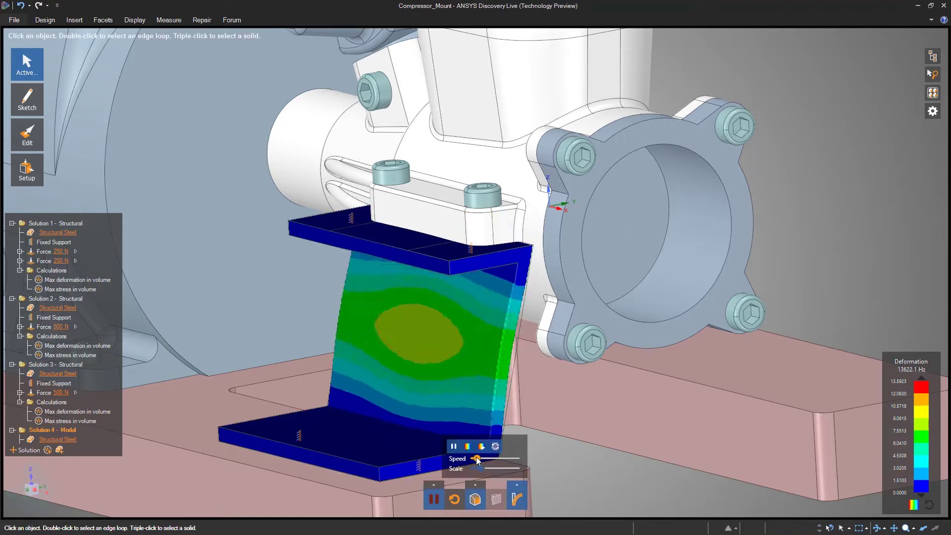
# Display a different vibration mode in the modal solution's deformation result.
pyautogui.click(476, 484)
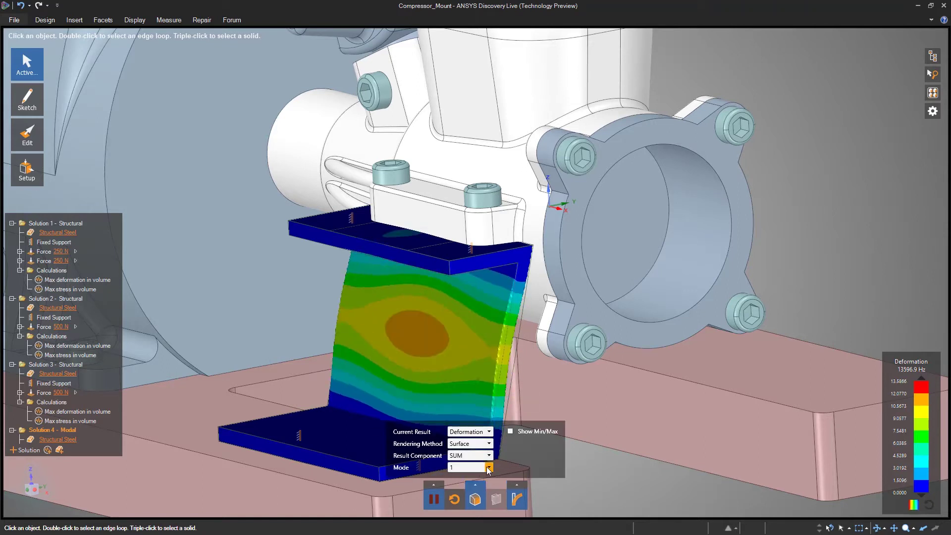
pyautogui.click(487, 467)
pyautogui.click(474, 414)
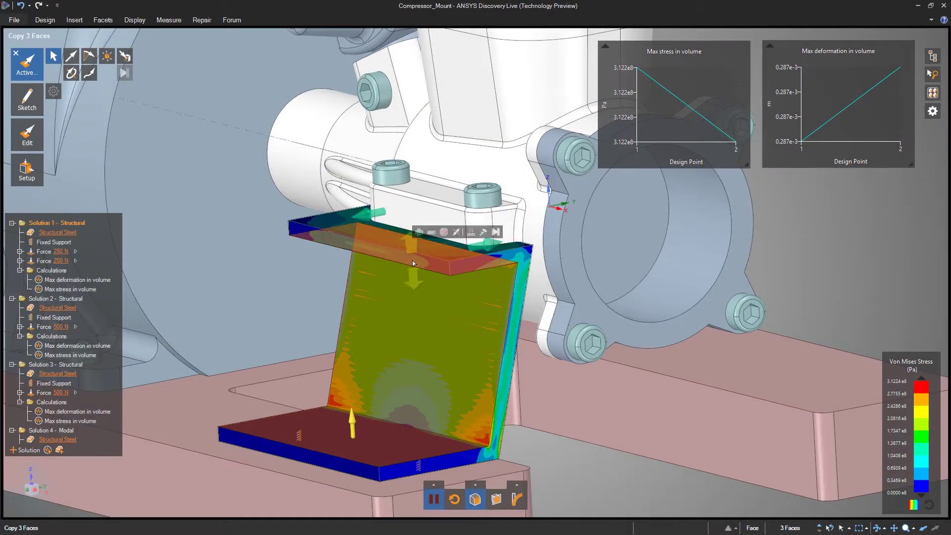
# Offset the bracket's three inner faces together to set the wall thickness to 6 mm.
pyautogui.click(471, 232)
pyautogui.click(348, 467)
pyautogui.write('6')
pyautogui.click(557, 480)
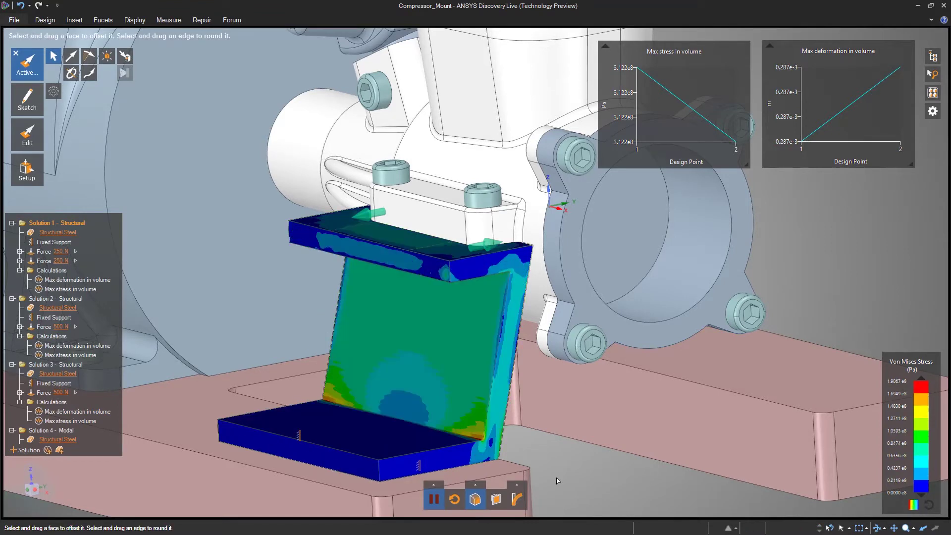
# Review the thickened bracket's results in Solution 2, Solution 3 and the modal Solution 4.
pyautogui.click(65, 299)
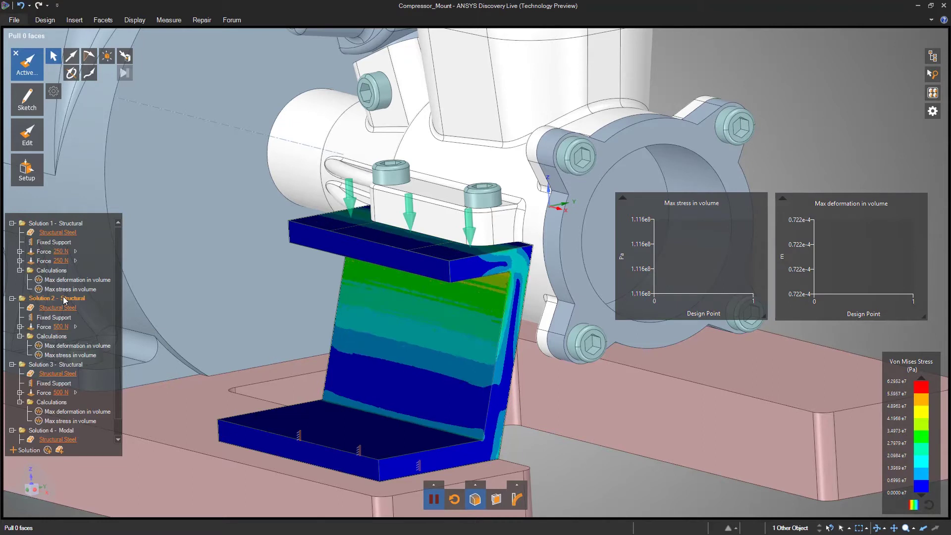
pyautogui.click(61, 365)
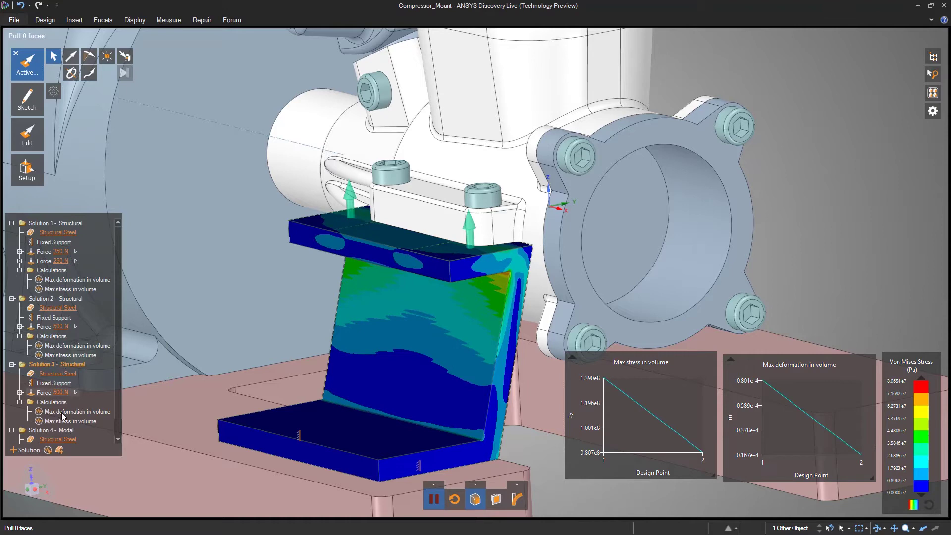
pyautogui.click(59, 430)
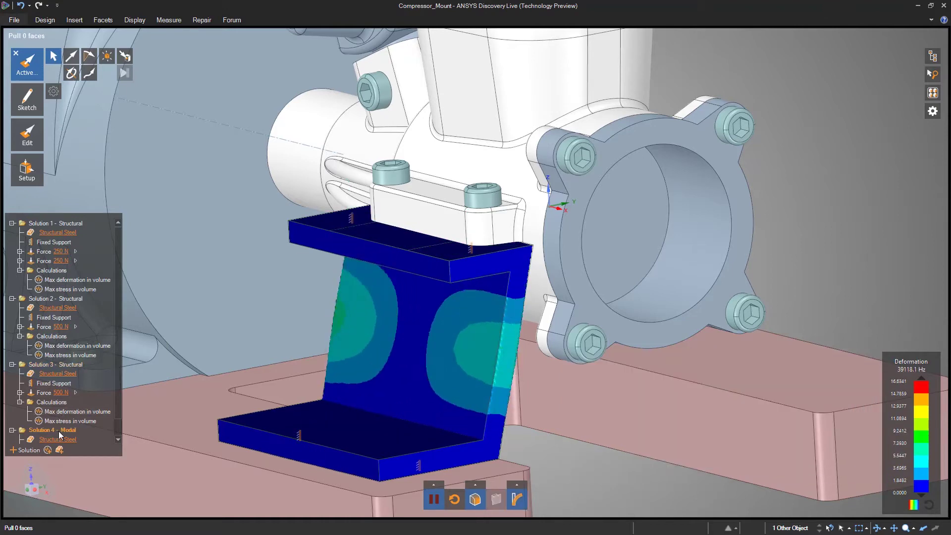
# Pull a stiffening rib out of the middle of the web's inner face and check the results in Solutions 2 and 3.
pyautogui.click(495, 360)
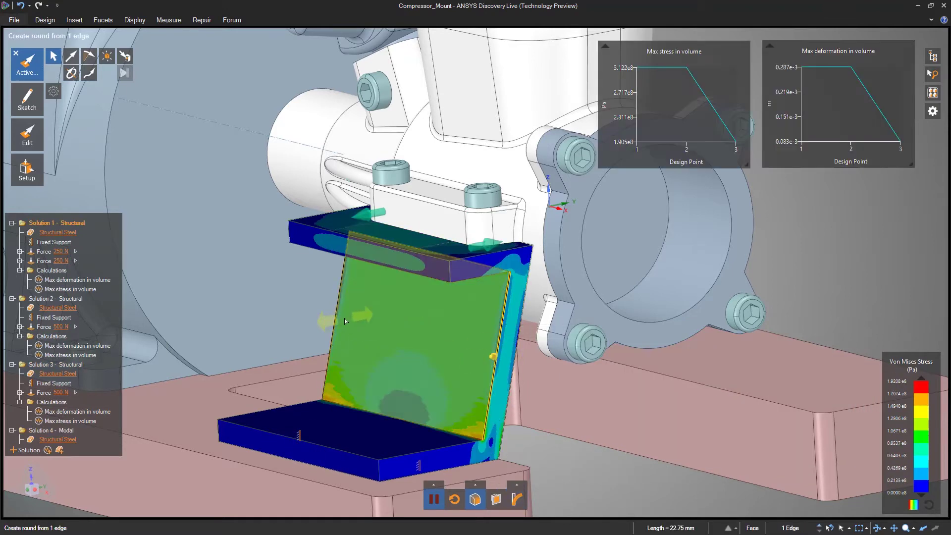
pyautogui.click(378, 288)
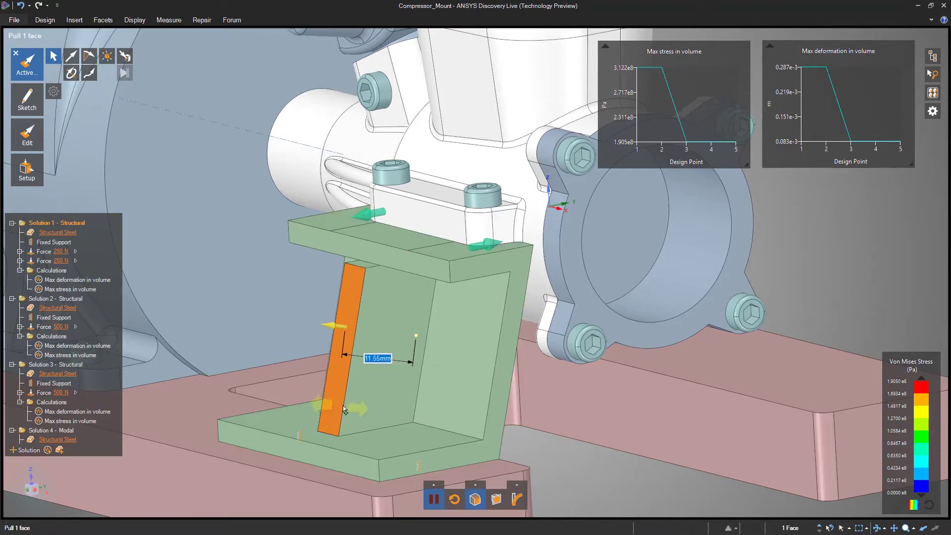
pyautogui.click(355, 409)
pyautogui.click(55, 298)
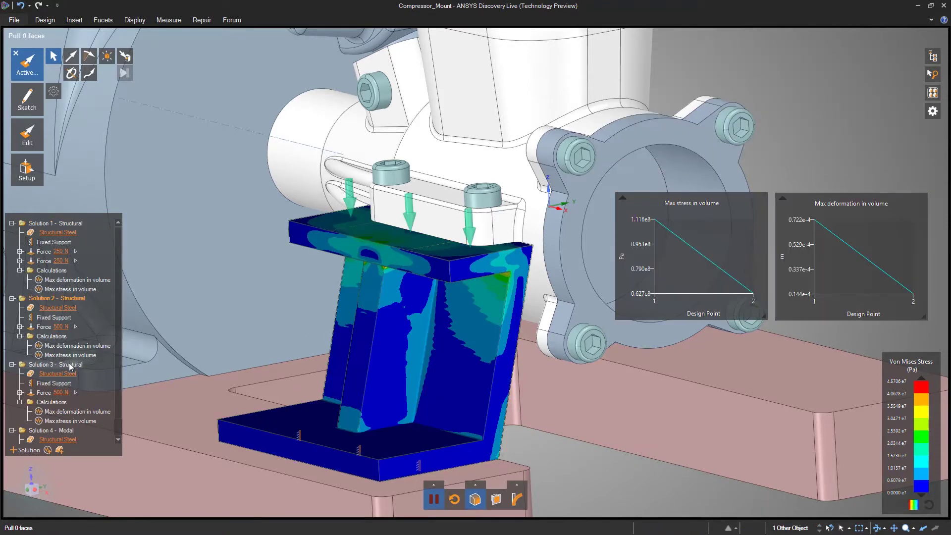
pyautogui.click(55, 364)
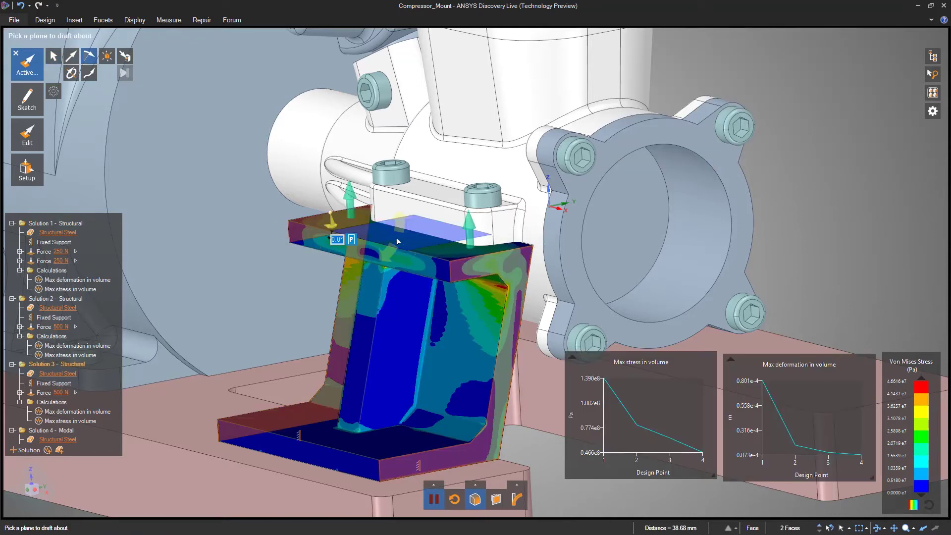
# Draft the bracket's two end faces about the top plane so that the bracket widens toward its base.
pyautogui.click(398, 242)
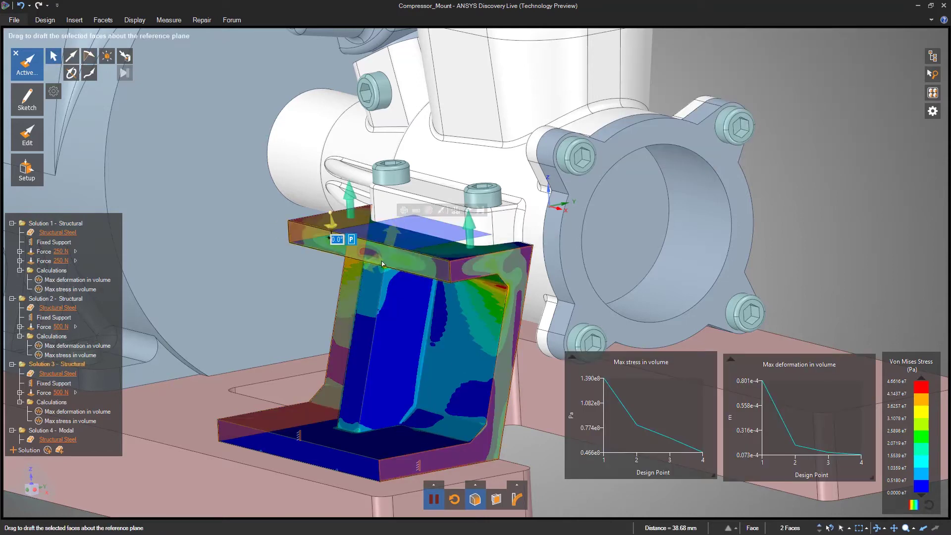
pyautogui.moveTo(385, 261); pyautogui.dragTo(334, 257)
pyautogui.click(558, 489)
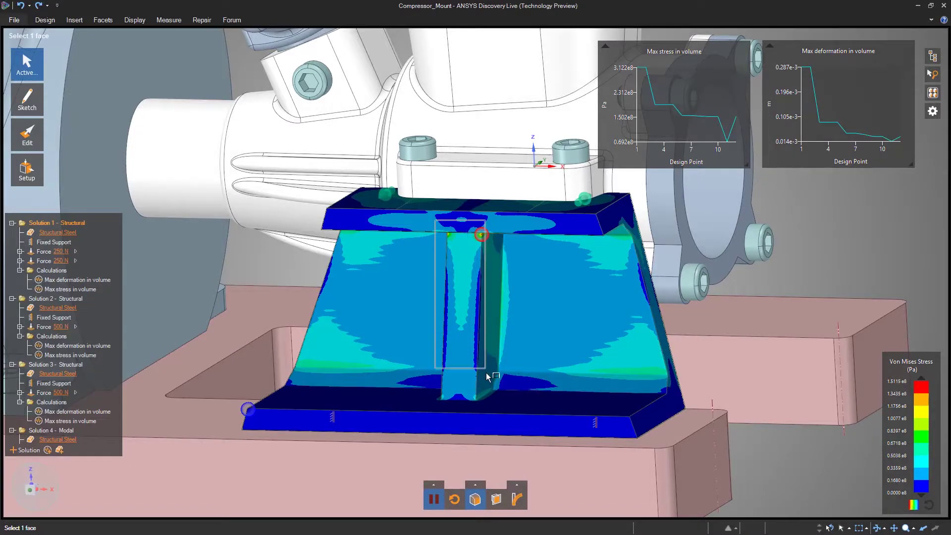
# Copy the middle rib so that two spaced ribs stiffen the web, and copy the four edges of the panel between them inward.
pyautogui.click(488, 372)
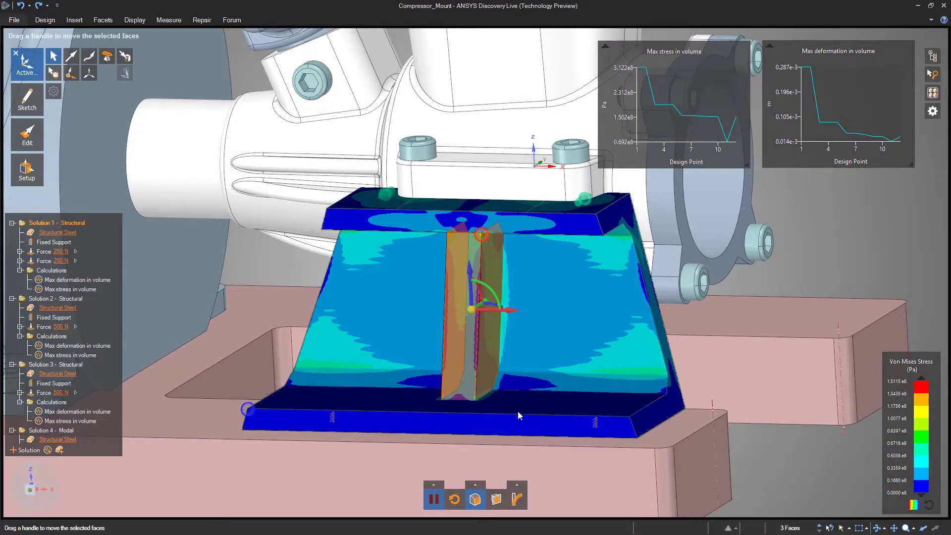
pyautogui.moveTo(506, 312); pyautogui.dragTo(599, 334)
pyautogui.click(808, 449)
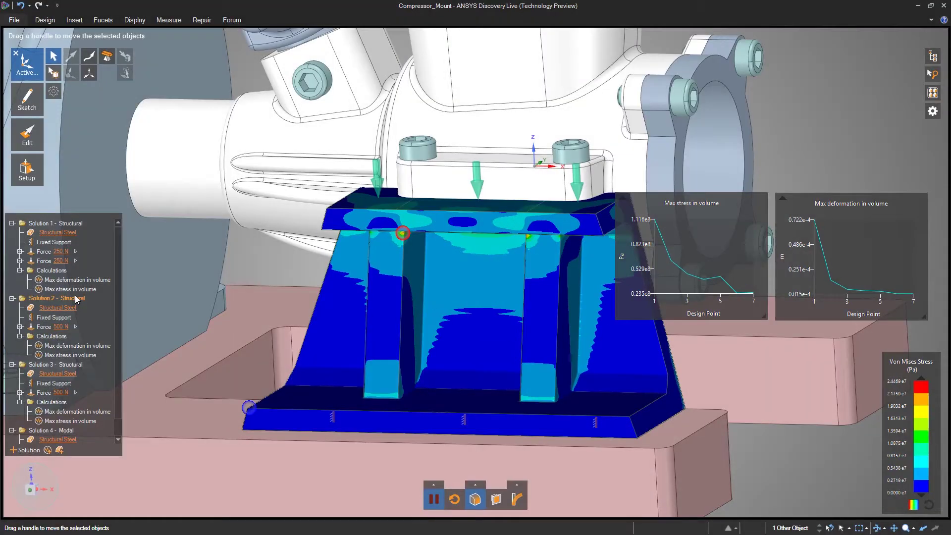
pyautogui.click(63, 364)
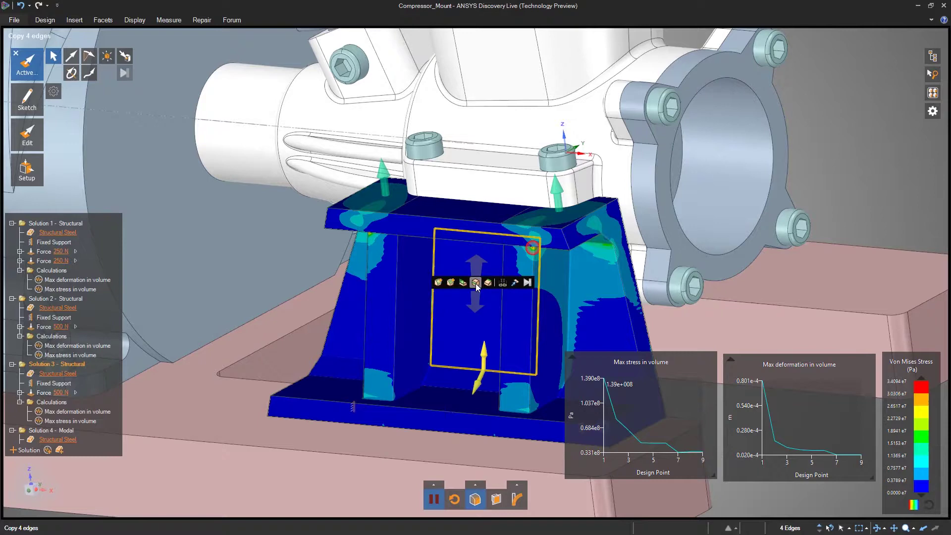
pyautogui.moveTo(474, 327); pyautogui.dragTo(479, 317)
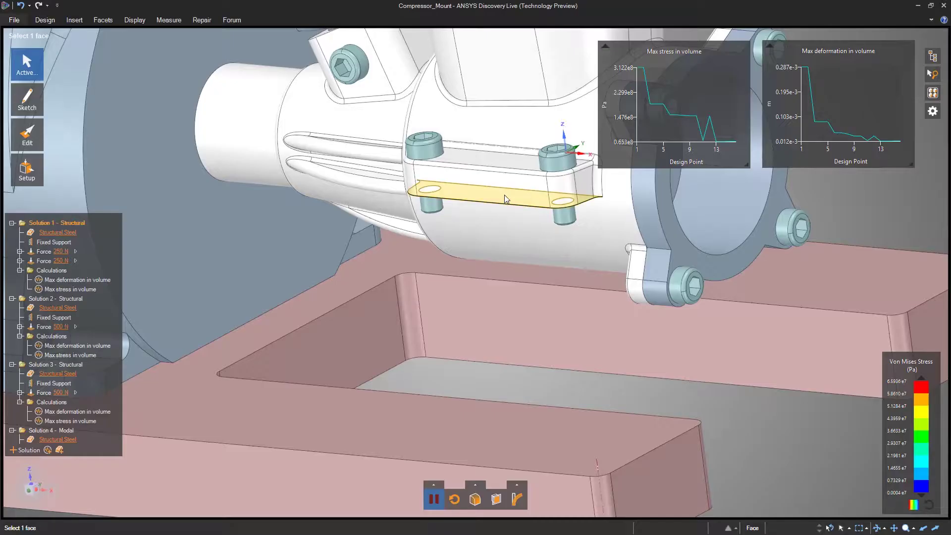
# Thicken the rectangle beneath the compressor foot and blend it with the rectangle on the frame into one solid bracket body.
pyautogui.click(504, 196)
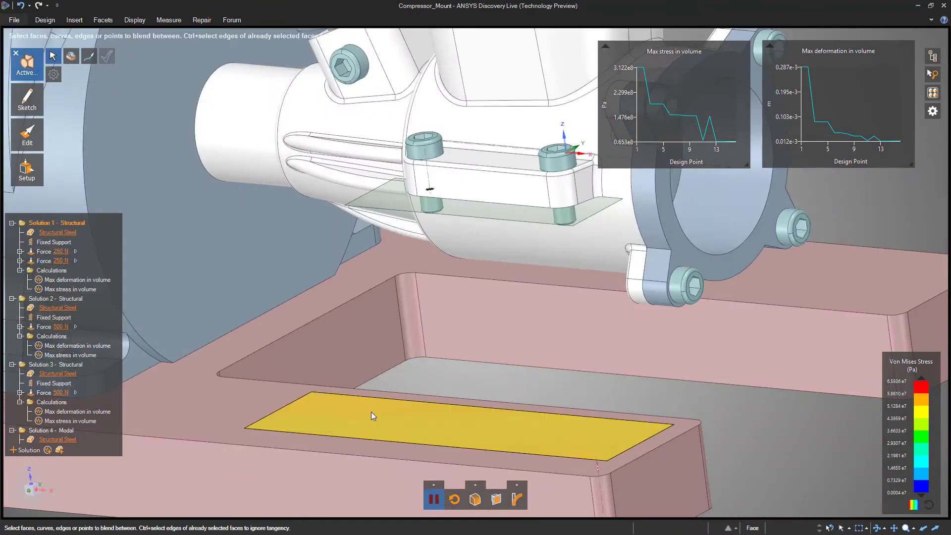
pyautogui.click(371, 412)
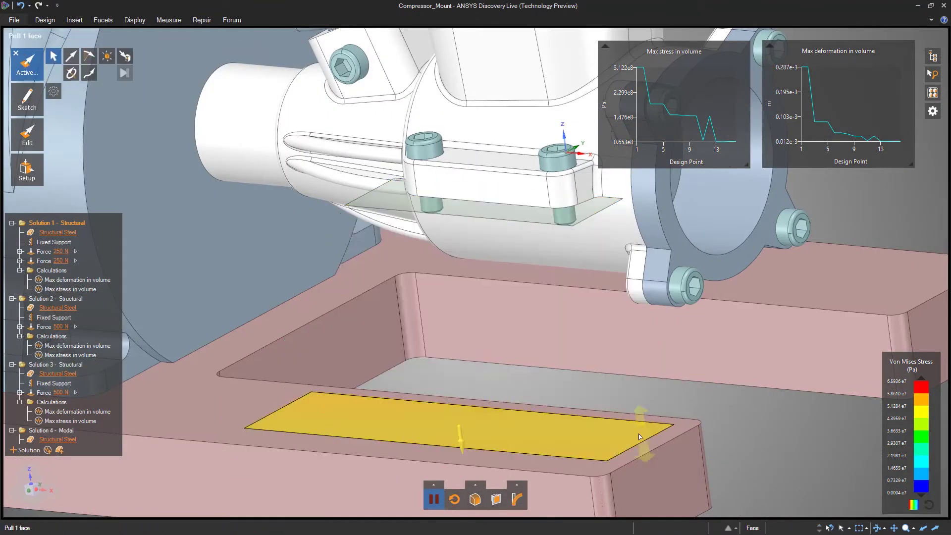
pyautogui.moveTo(621, 430); pyautogui.dragTo(627, 379)
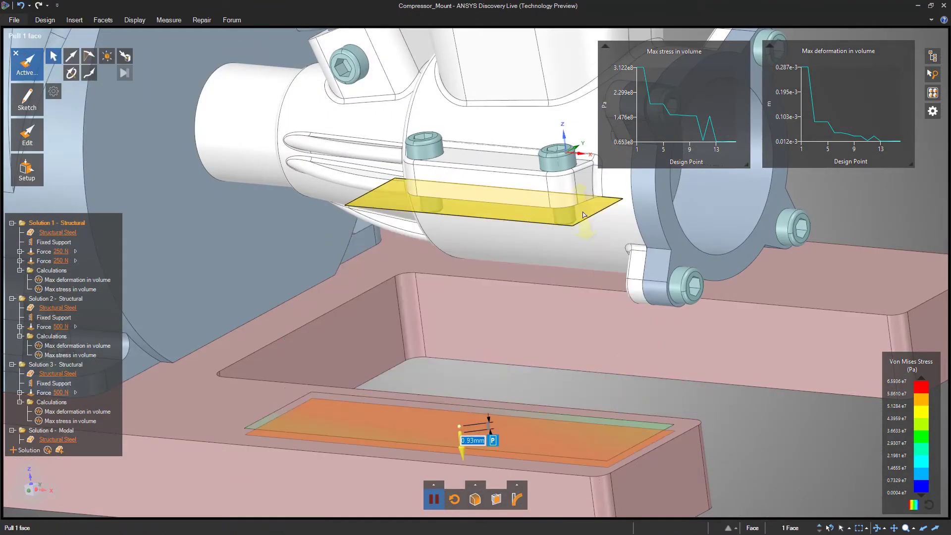
pyautogui.moveTo(608, 203); pyautogui.dragTo(623, 171)
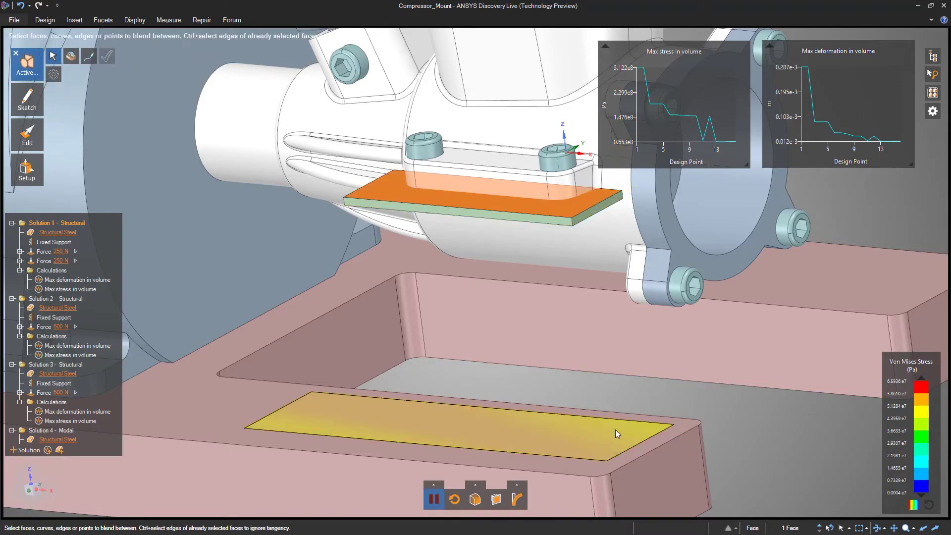
pyautogui.click(616, 431)
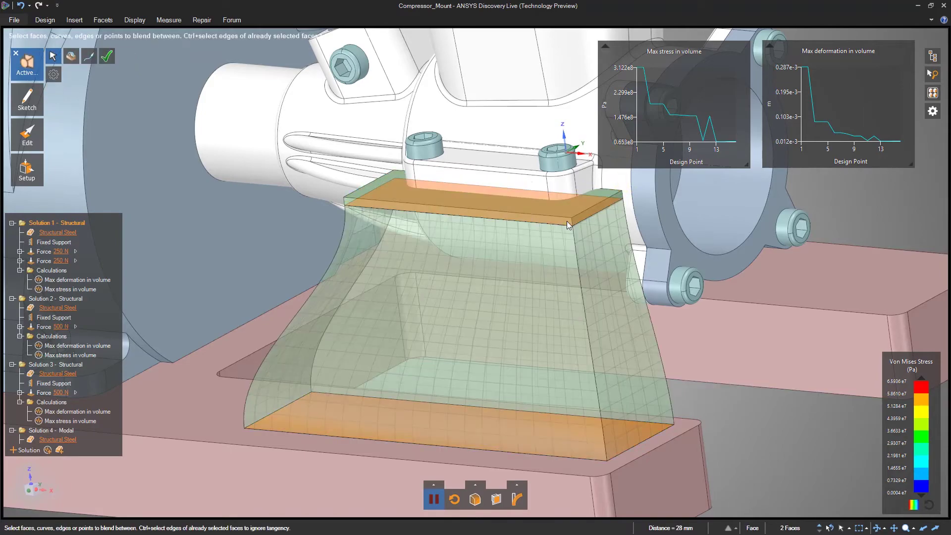
pyautogui.moveTo(890, 330); pyautogui.dragTo(905, 331, button='middle')
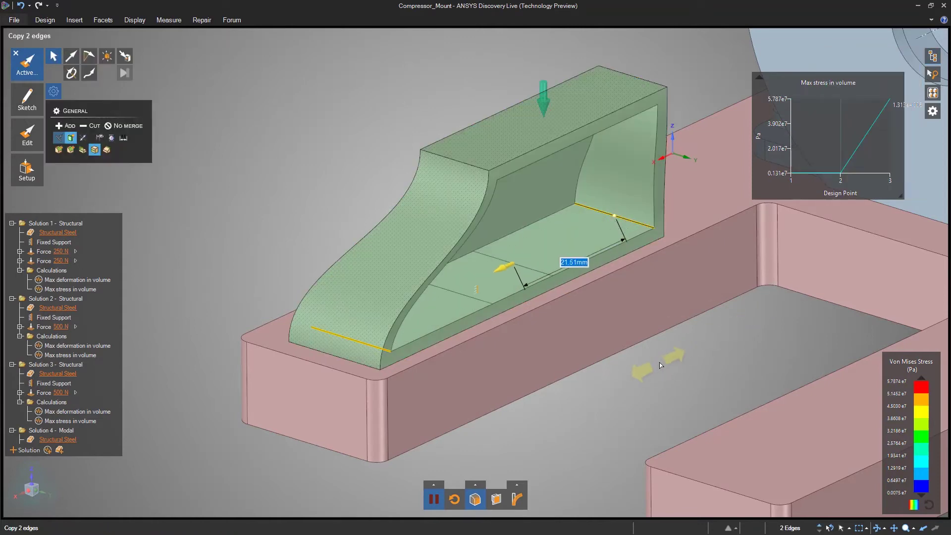
# Copy two inner floor edges of the hollowed bracket to outline a rib, and fill the box-selected block inside the bracket.
pyautogui.keyDown('ctrl'); pyautogui.moveTo(659, 365); pyautogui.dragTo(646, 371); pyautogui.keyUp('ctrl')
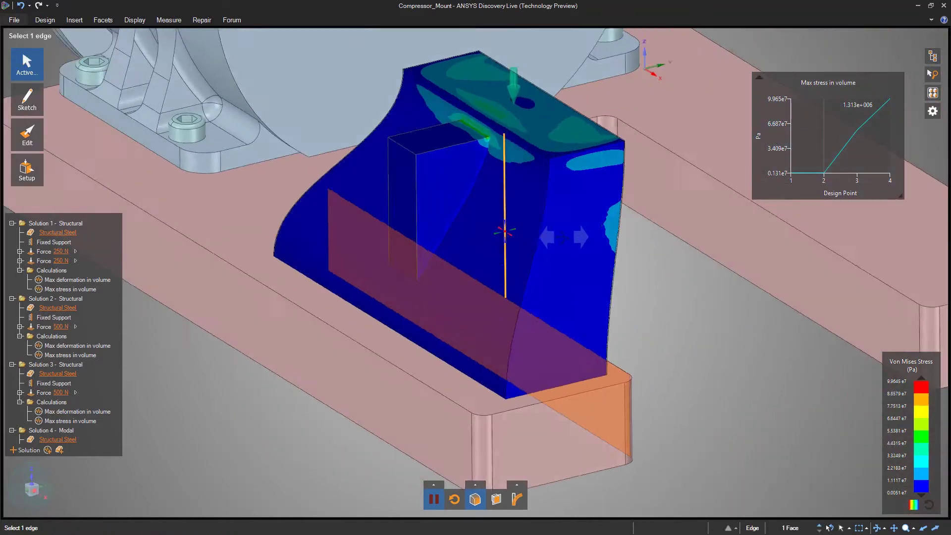
pyautogui.moveTo(380, 117); pyautogui.dragTo(502, 297)
pyautogui.moveTo(29, 133)
pyautogui.click(119, 144)
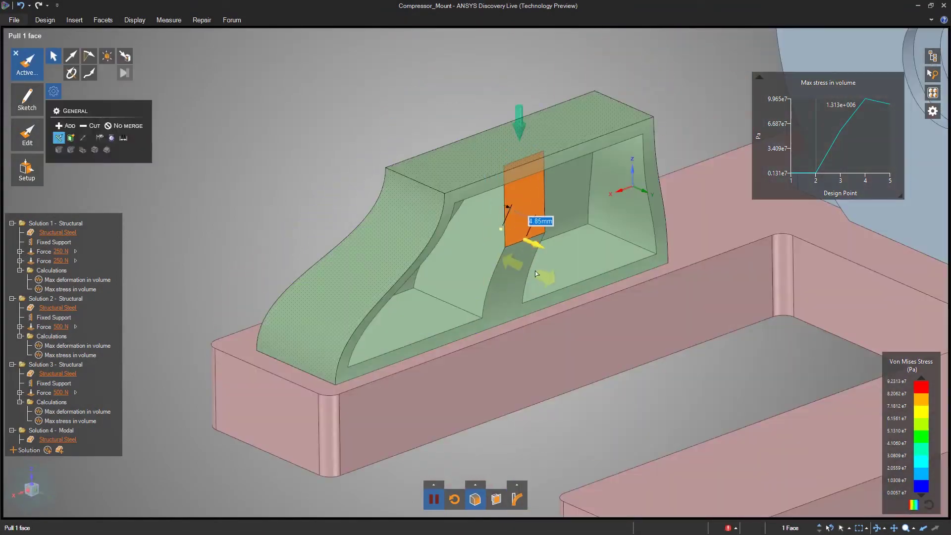
# Pull the front face of the curved rib outward inside the hollowed bracket.
pyautogui.moveTo(535, 273); pyautogui.dragTo(548, 279)
pyautogui.click(535, 246)
pyautogui.click(578, 164)
pyautogui.moveTo(626, 371); pyautogui.dragTo(686, 360, button='middle')
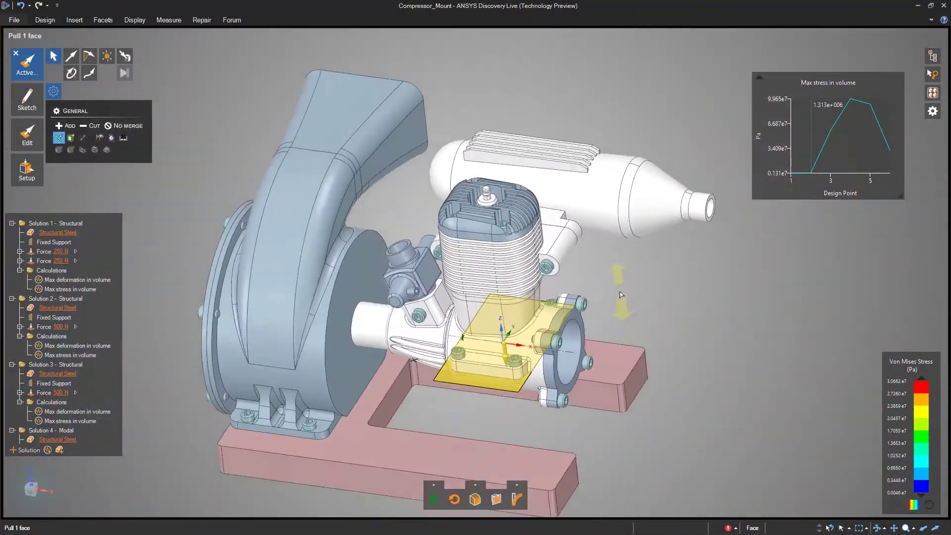
# Extrude the rectangle at the compressor foot down to the frame as a solid block and offset its end face by about 4 mm.
pyautogui.moveTo(597, 342); pyautogui.dragTo(596, 351)
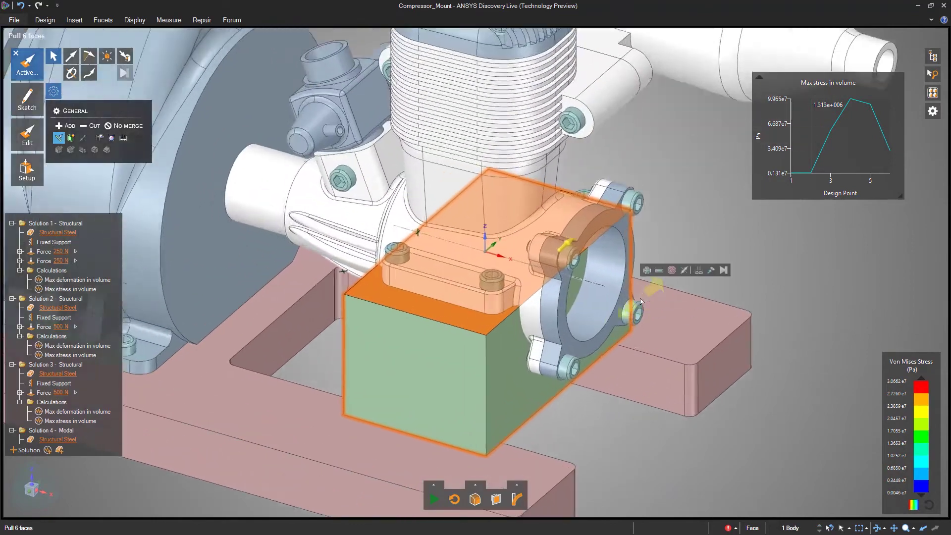
pyautogui.scroll(4, 525, 379)
pyautogui.click(525, 347)
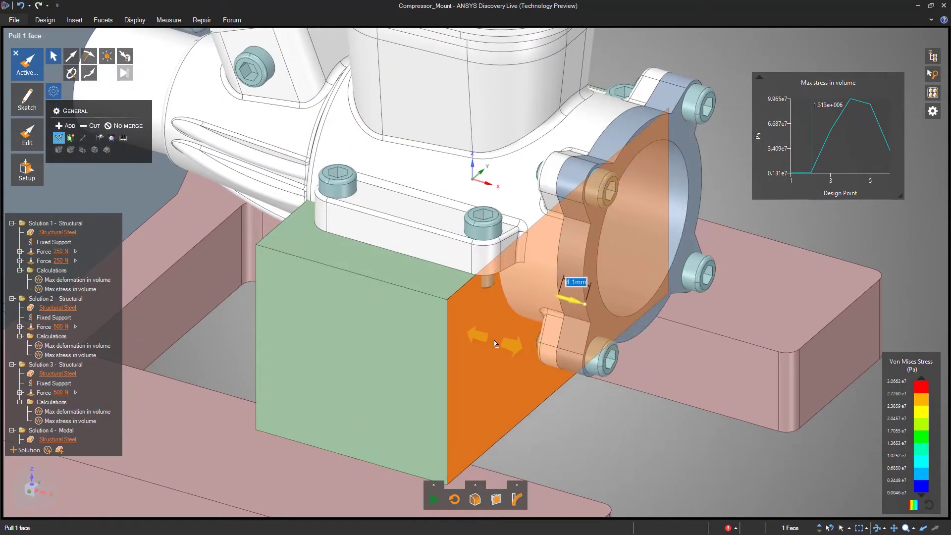
pyautogui.moveTo(495, 344); pyautogui.dragTo(521, 349)
pyautogui.moveTo(474, 334); pyautogui.dragTo(332, 346, button='middle')
# Cut the new block with the whole compressor assembly using Combine, keeping the cutter bodies, to form a cradle around the crankcase.
pyautogui.click(31, 142)
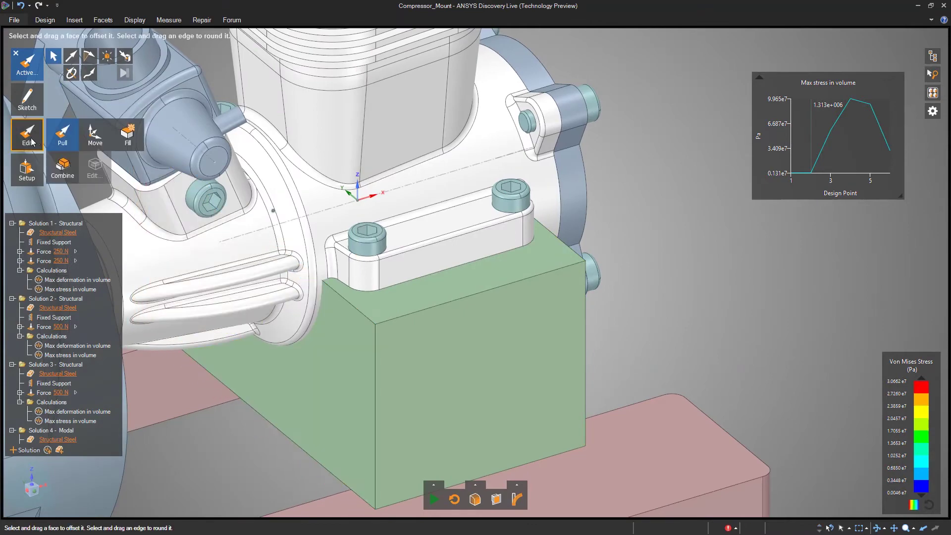
pyautogui.click(65, 171)
pyautogui.click(489, 340)
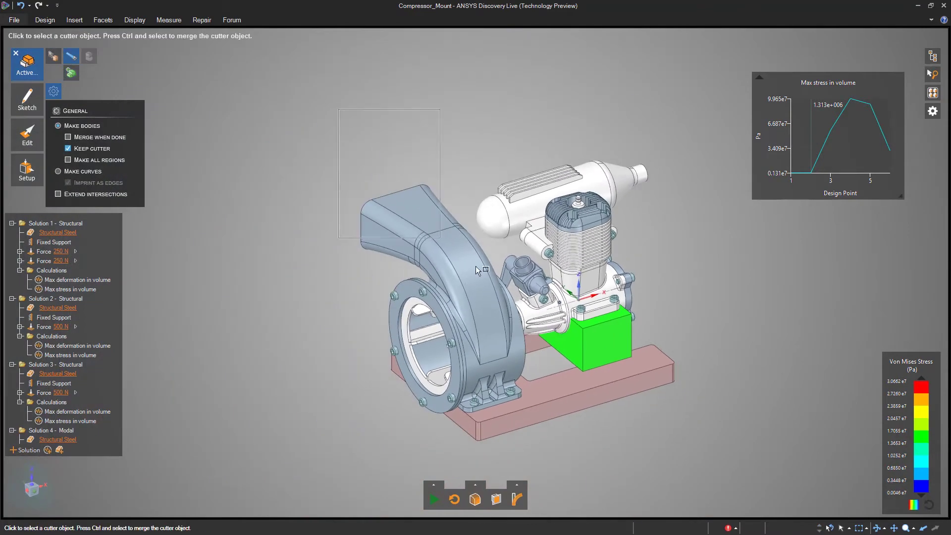
pyautogui.click(476, 270)
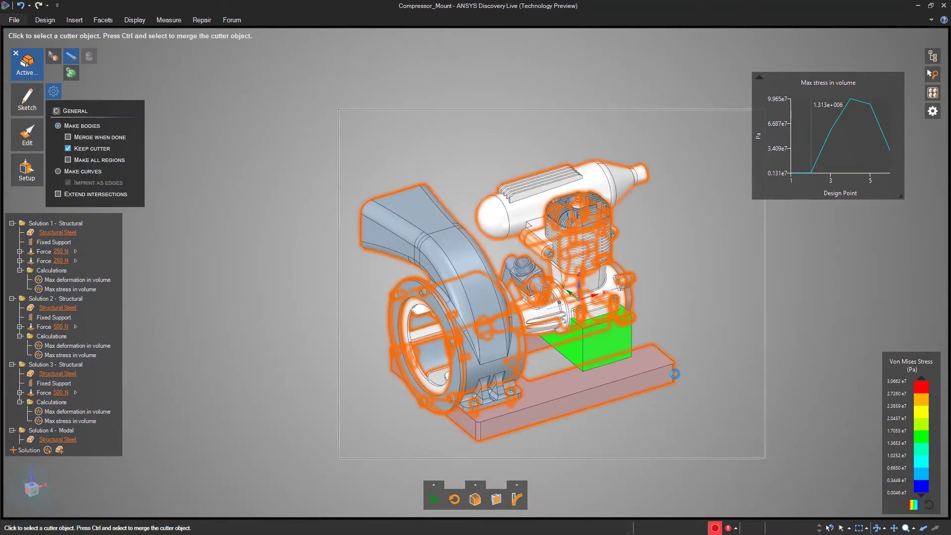
pyautogui.moveTo(666, 442); pyautogui.dragTo(750, 396, button='middle')
pyautogui.click(36, 492)
pyautogui.scroll(4, 462, 353)
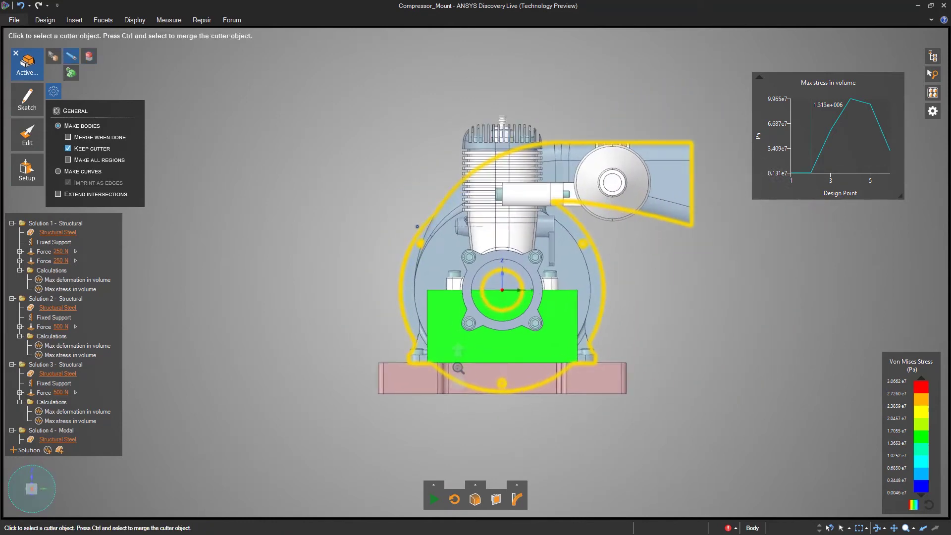
pyautogui.moveTo(585, 339); pyautogui.dragTo(588, 342)
pyautogui.moveTo(542, 338); pyautogui.dragTo(581, 361, button='middle')
pyautogui.moveTo(607, 333); pyautogui.dragTo(598, 338, button='middle')
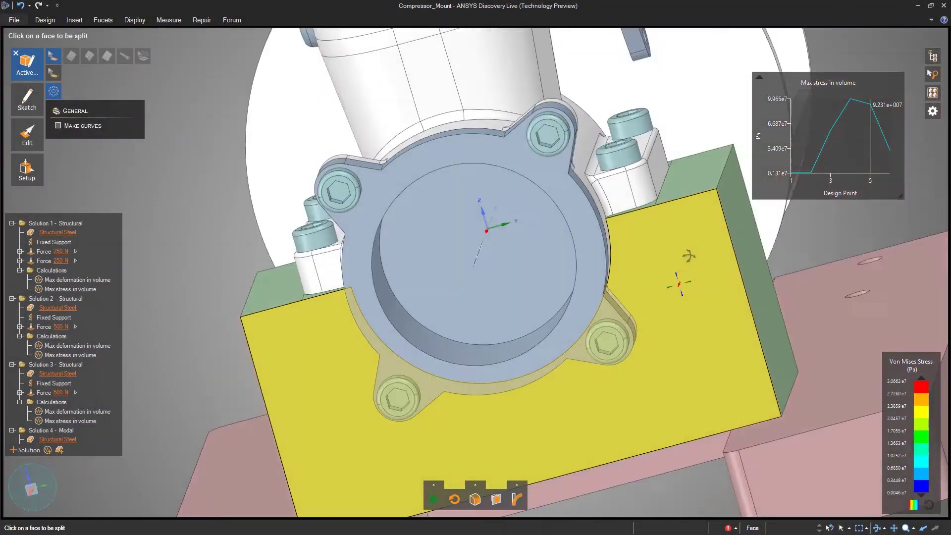
pyautogui.moveTo(689, 256); pyautogui.dragTo(709, 213, button='middle')
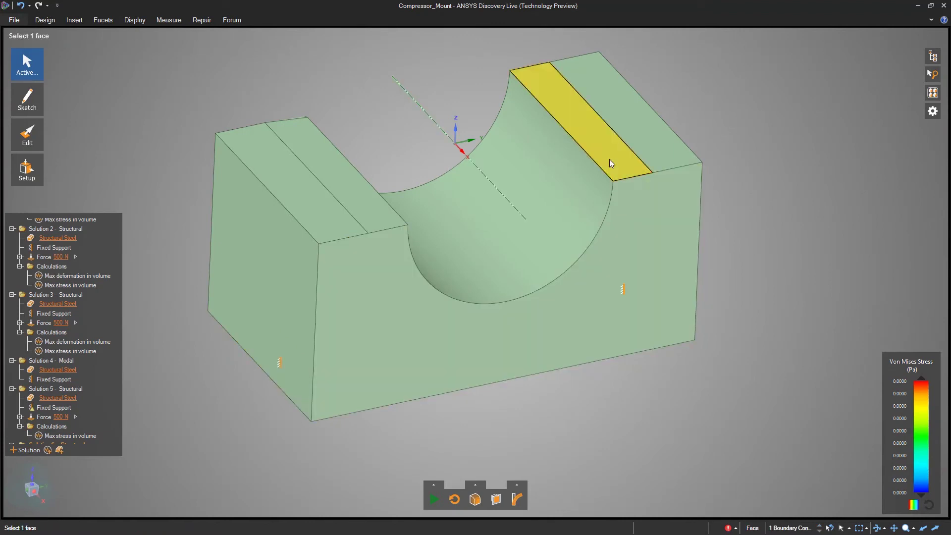
# Apply a force to the two narrow top faces on either side of the cradle's round cutout.
pyautogui.click(610, 159)
pyautogui.keyDown('ctrl'); pyautogui.click(377, 213); pyautogui.keyUp('ctrl')
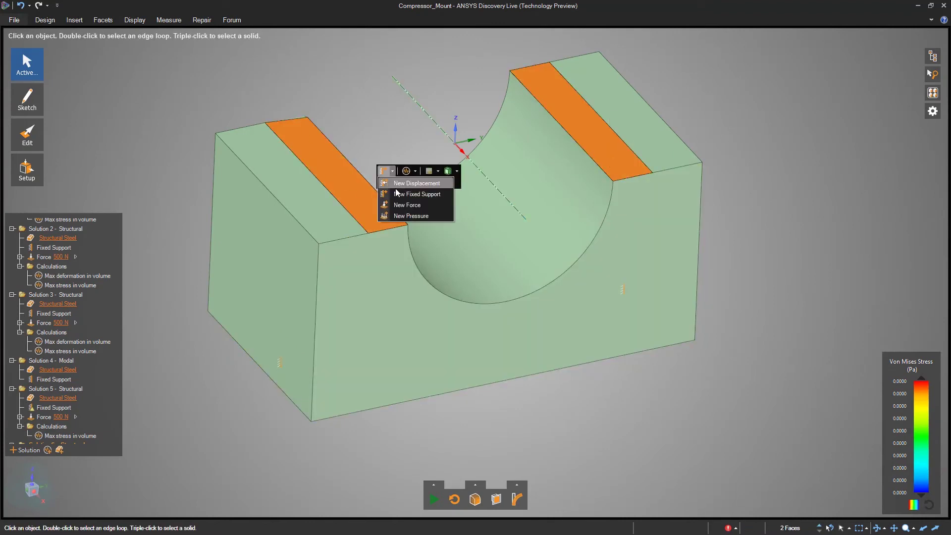
pyautogui.click(399, 194)
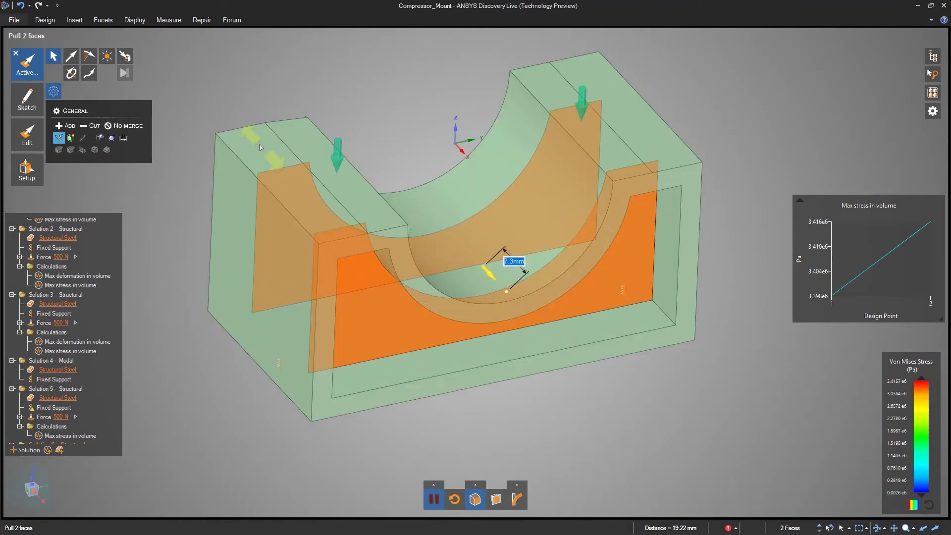
# Pull the inset profiles on the cradle block's two ends inward as pockets and raise a central rib from the floor to the arch.
pyautogui.moveTo(261, 148); pyautogui.dragTo(247, 133)
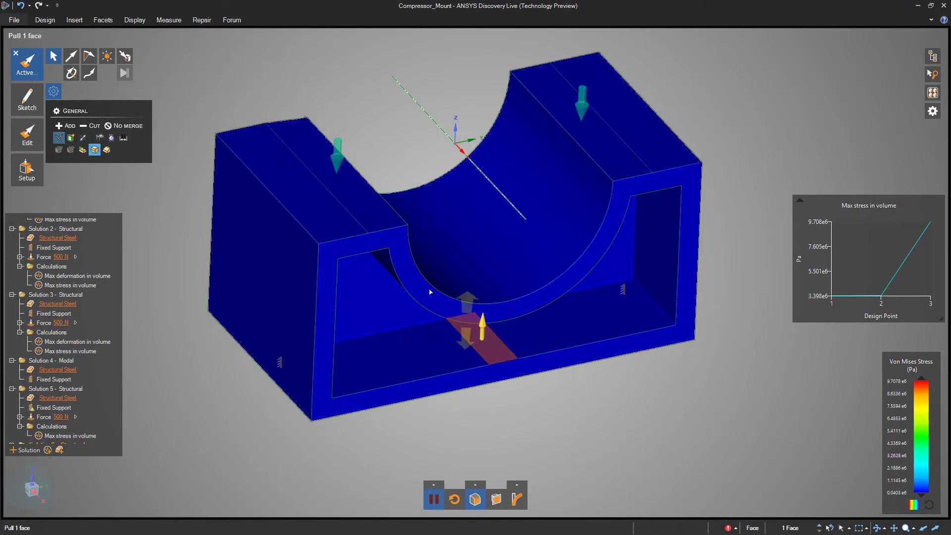
pyautogui.moveTo(472, 319); pyautogui.dragTo(490, 317)
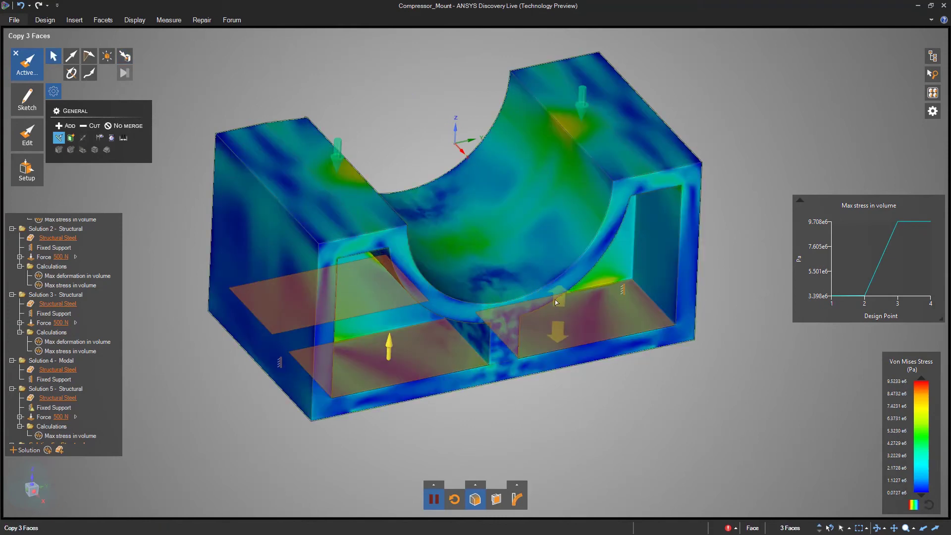
# Select all faces of the four pockets and set the cradle block's wall thickness to 2 mm with a ruler dimension.
pyautogui.keyDown('ctrl'); pyautogui.click(531, 247); pyautogui.keyUp('ctrl')
pyautogui.keyDown('ctrl'); pyautogui.click(532, 246); pyautogui.keyUp('ctrl')
pyautogui.moveTo(931, 75)
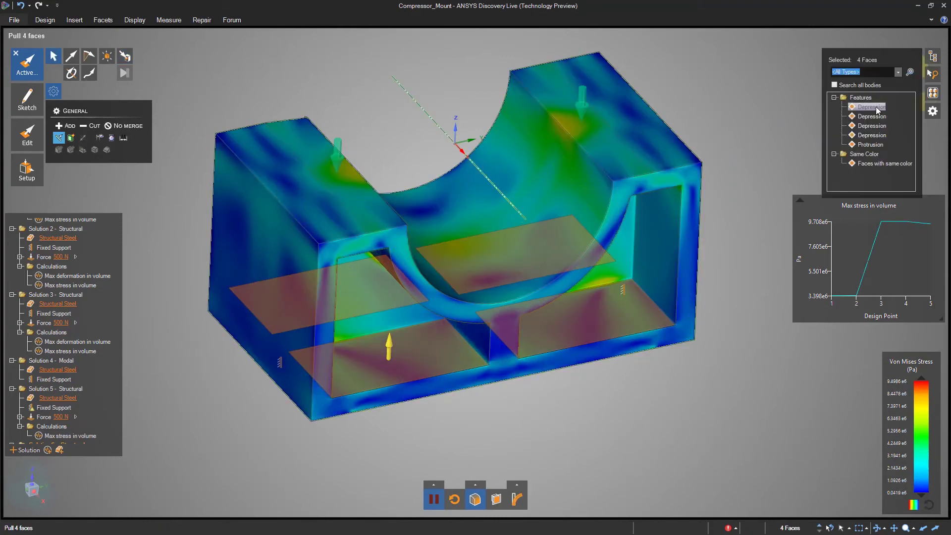
pyautogui.click(874, 108)
pyautogui.keyDown('shift'); pyautogui.click(865, 137); pyautogui.keyUp('shift')
pyautogui.click(125, 142)
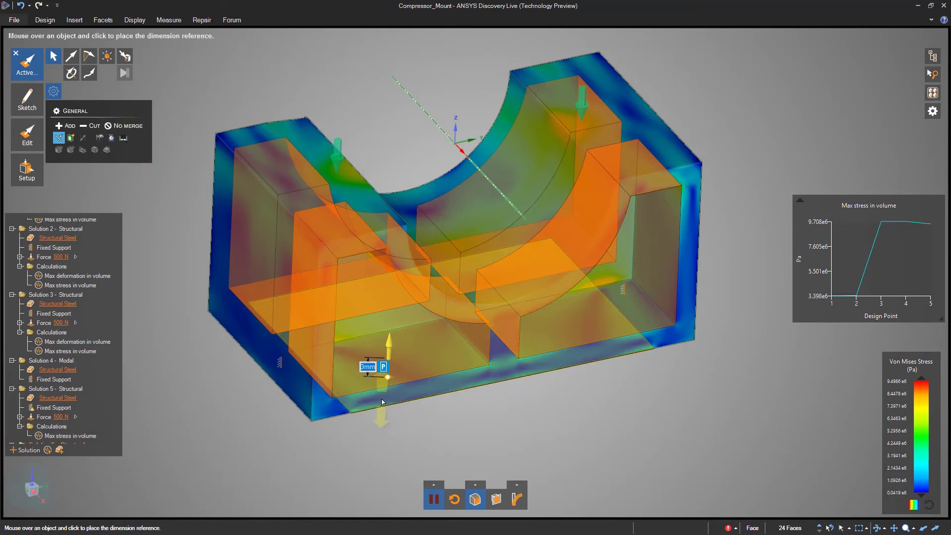
pyautogui.click(387, 401)
pyautogui.moveTo(449, 420); pyautogui.dragTo(458, 382, button='middle')
pyautogui.write('2')
pyautogui.press('Return')
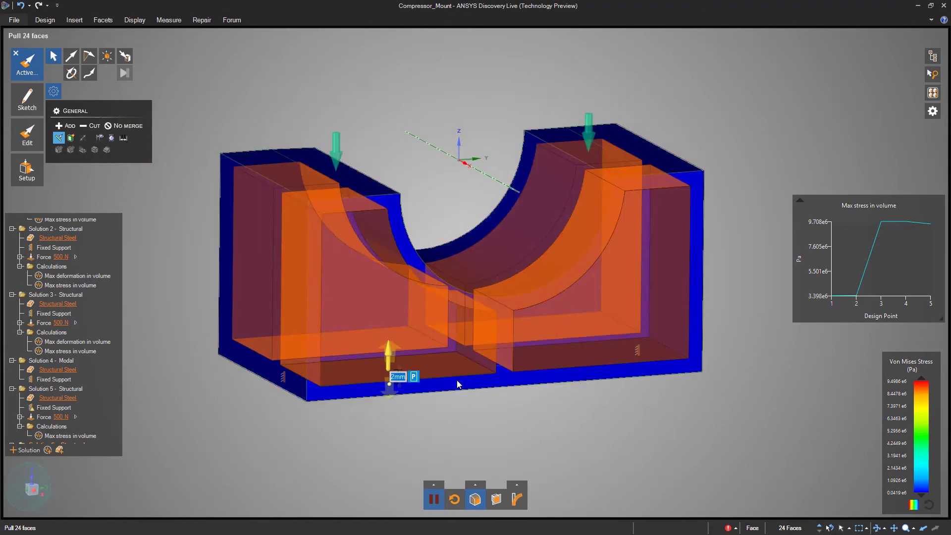
# Save the wall thickness as a driving dimension group and enter a new value for that ruler dimension.
pyautogui.click(415, 380)
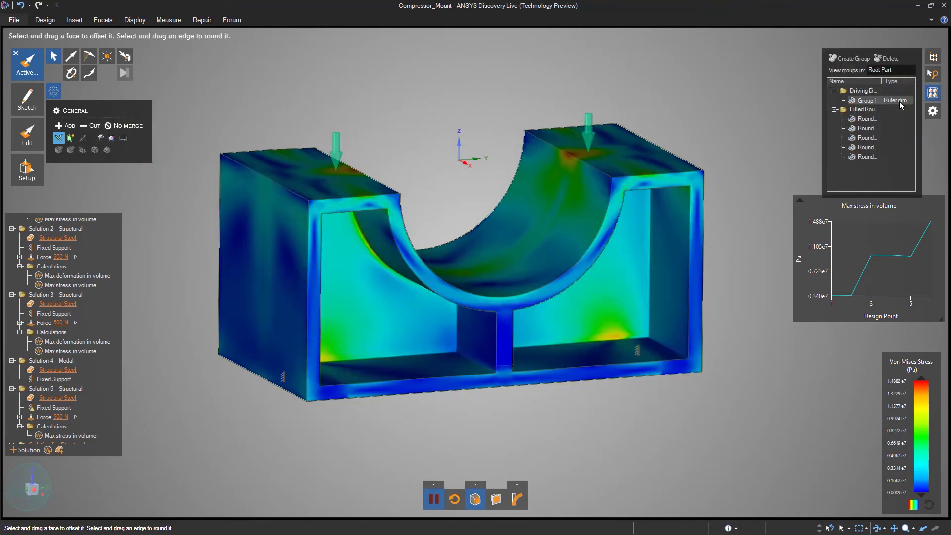
pyautogui.click(900, 102)
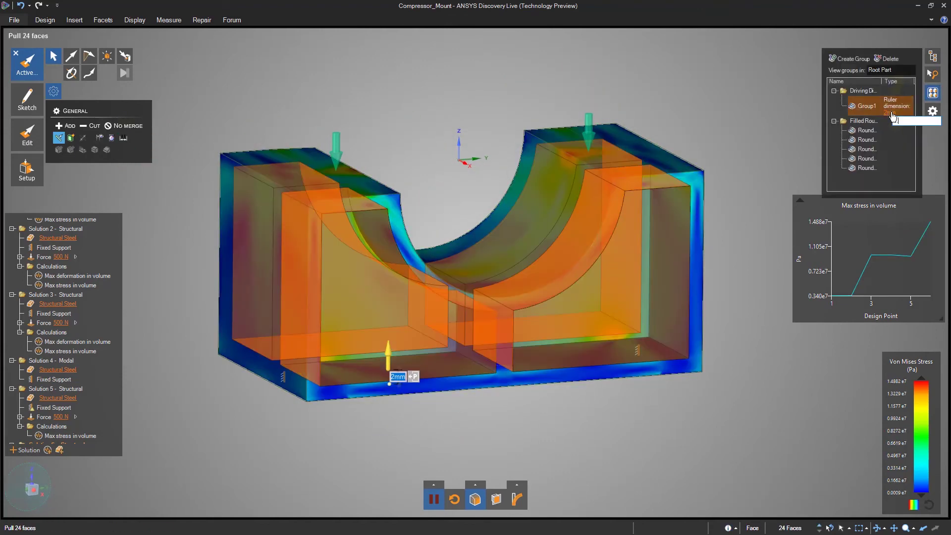
pyautogui.press('Return')
pyautogui.click(449, 142)
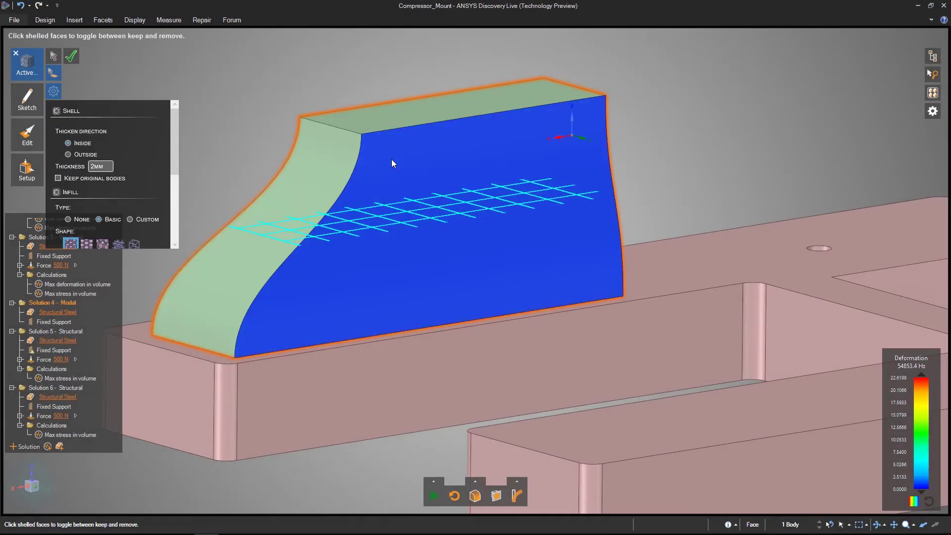
# Open the large side face of the shelled bracket and fill it with the last basic infill shape at 2 mm thickness.
pyautogui.click(391, 159)
pyautogui.scroll(-2, 174, 162)
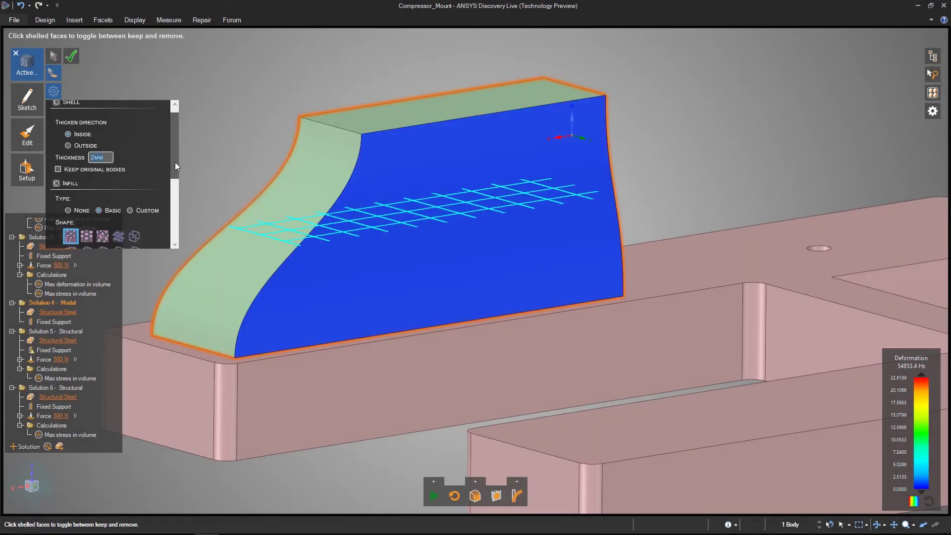
pyautogui.moveTo(175, 162); pyautogui.dragTo(178, 198)
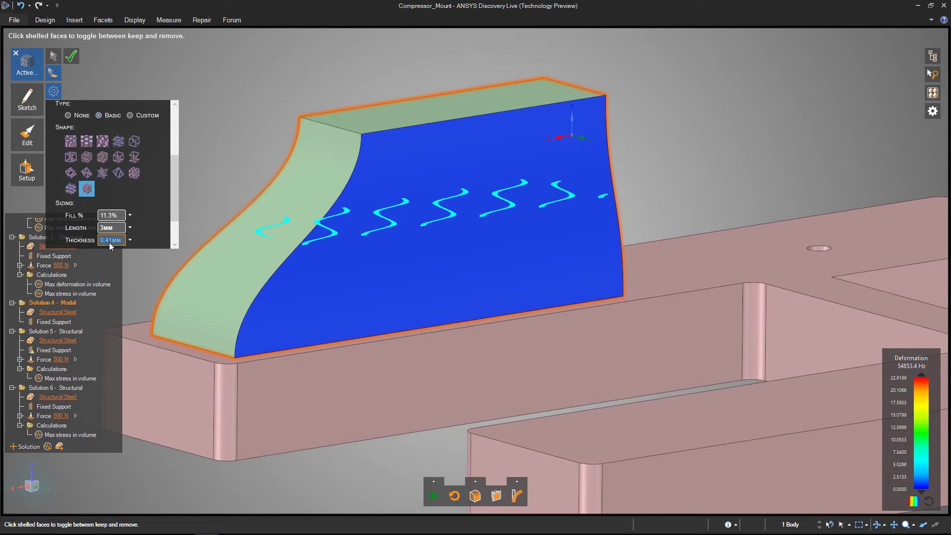
pyautogui.write('2')
pyautogui.press('Return')
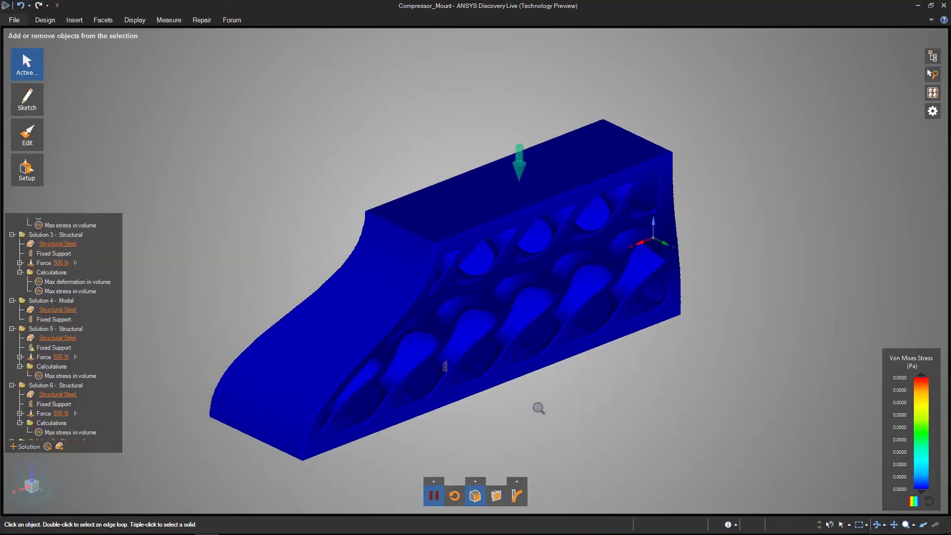
# Examine the stress distribution across the bracket's lattice infill from close up.
pyautogui.scroll(3, 541, 403)
pyautogui.moveTo(532, 429); pyautogui.dragTo(488, 375, button='middle')
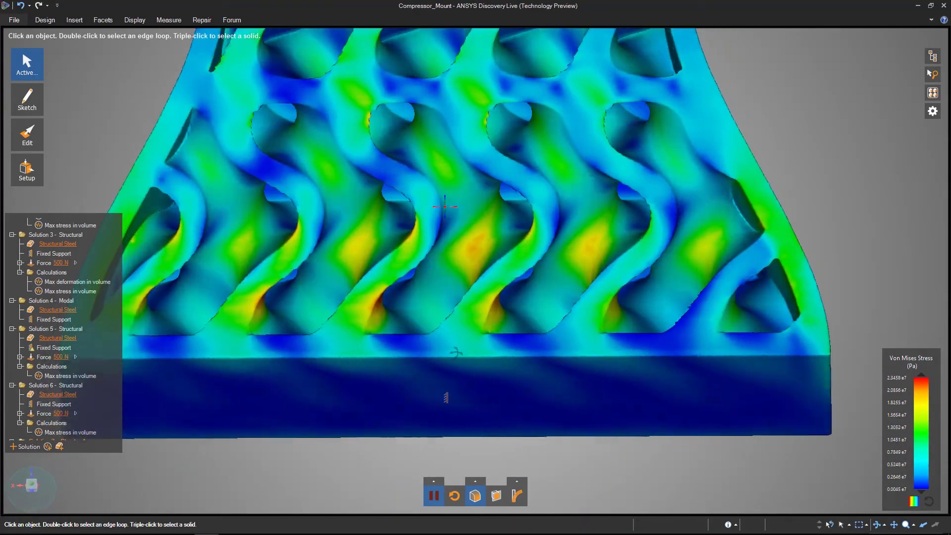
pyautogui.moveTo(456, 353); pyautogui.dragTo(544, 403, button='middle')
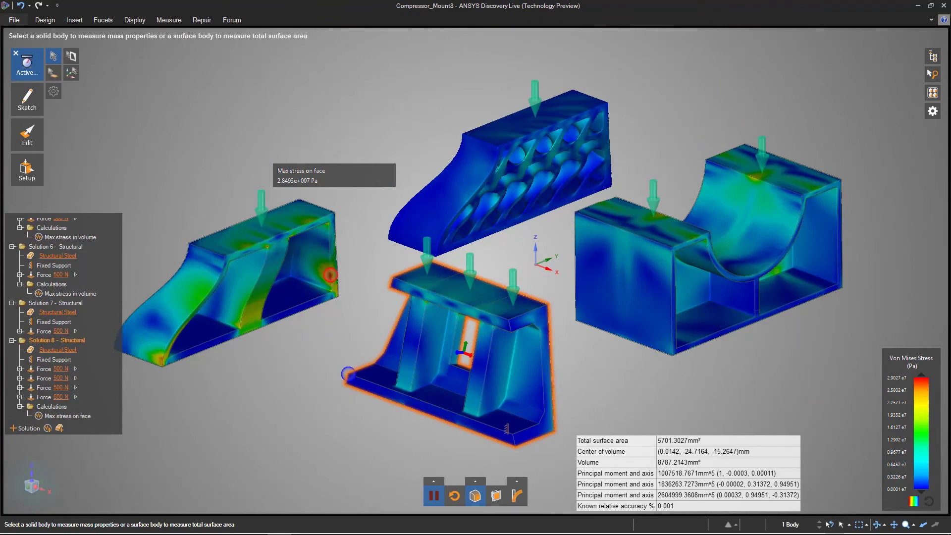
# Exclude the curved single-rib bracket from the simulation and measure the mass properties of the two-rib bracket with the web opening.
pyautogui.rightClick(228, 315)
pyautogui.click(270, 330)
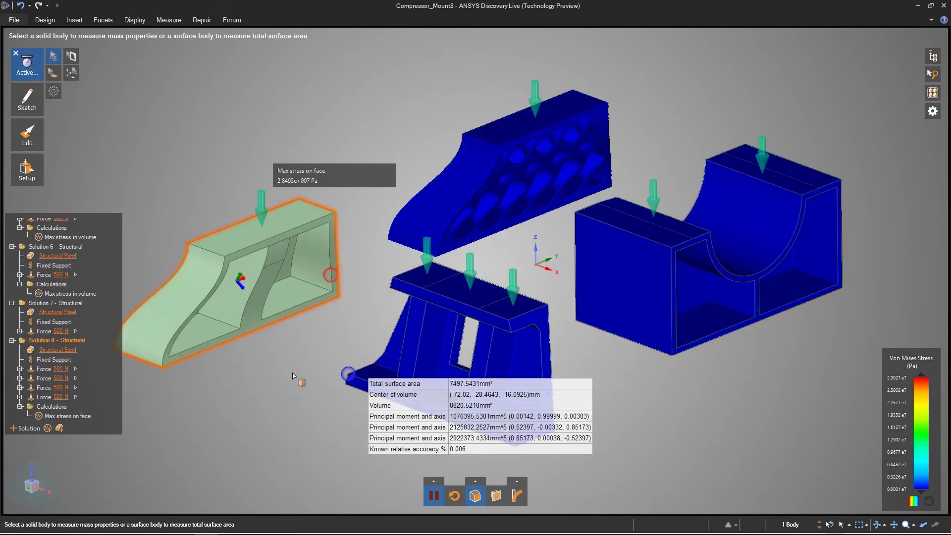
pyautogui.click(292, 376)
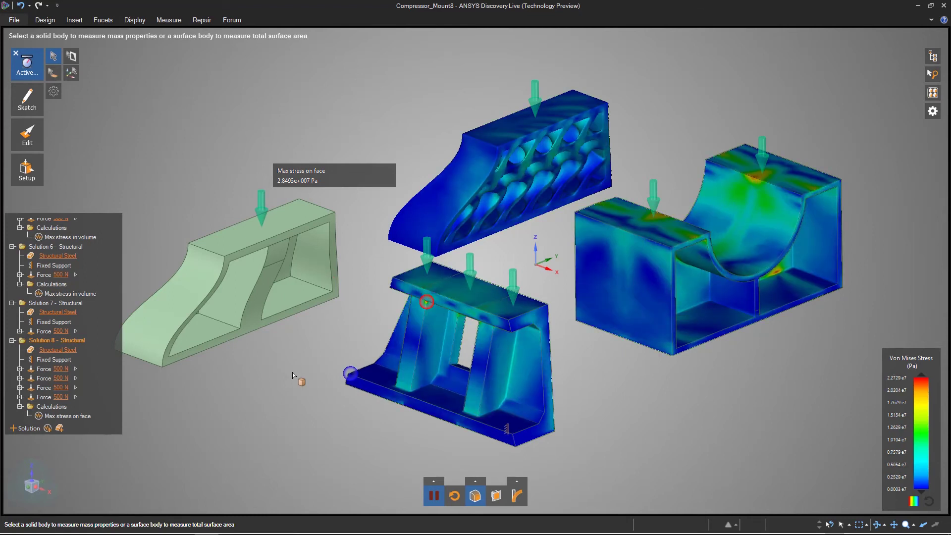
pyautogui.click(362, 382)
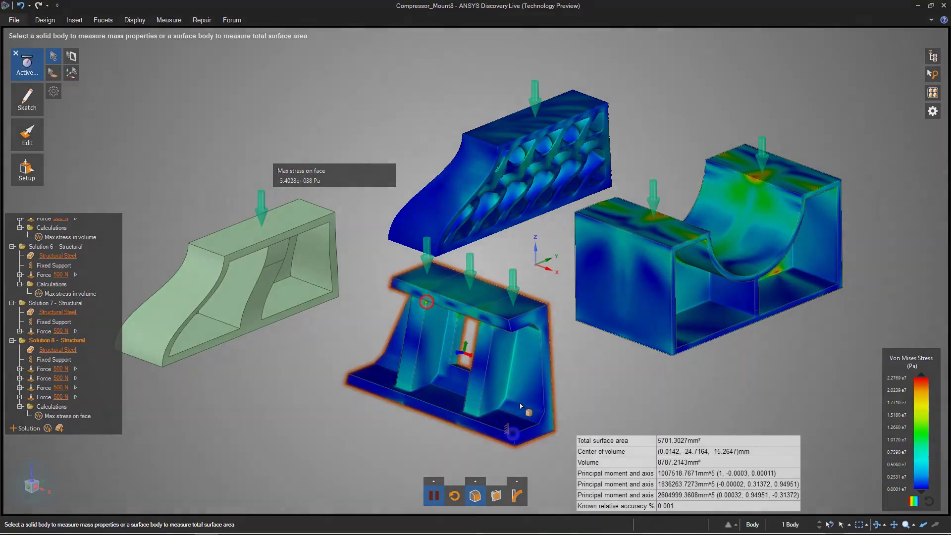